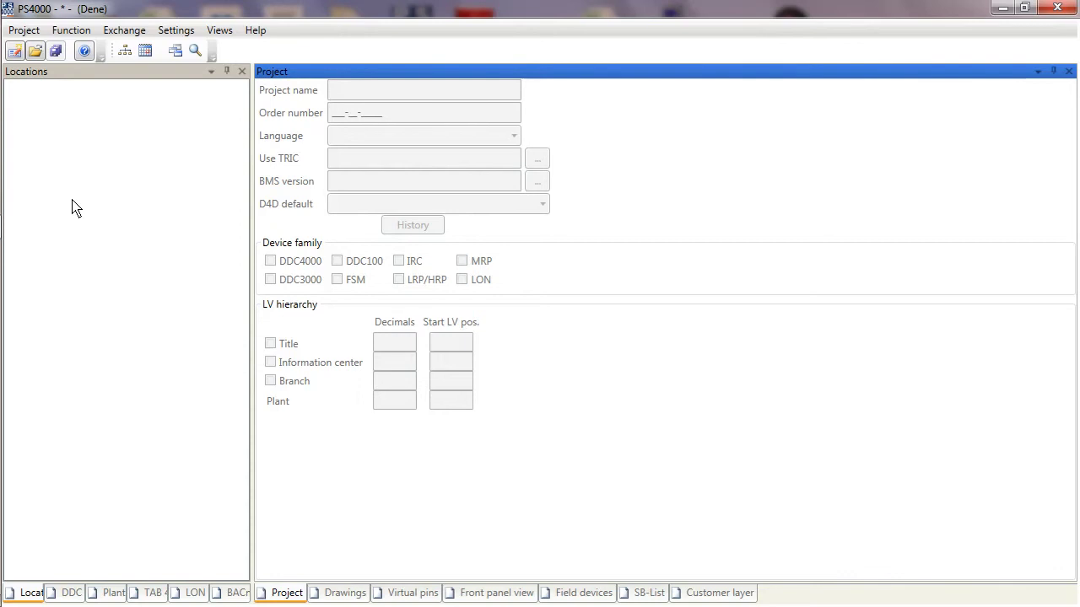
Step: Create a new project named 'AHU Reading' and enter its order number
left_click(23, 31)
left_click(42, 51)
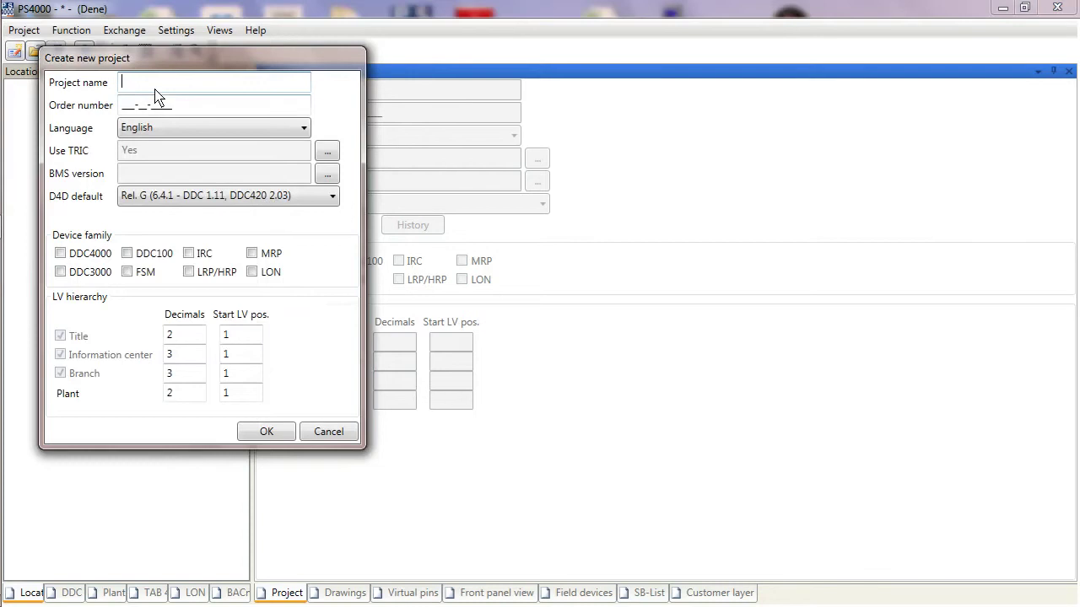
type("AHU Reading")
left_click(184, 112)
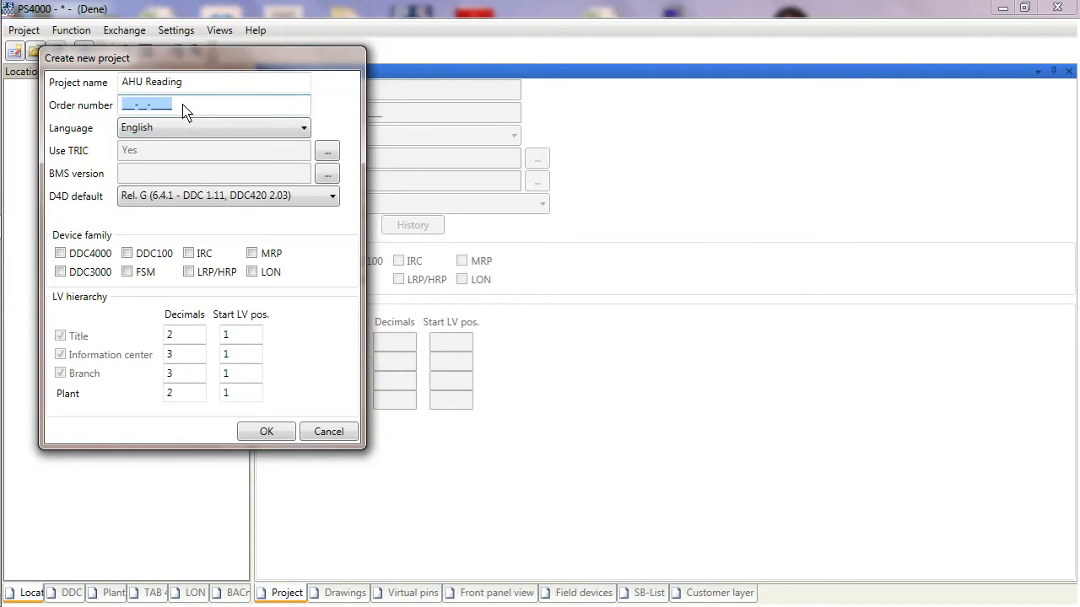
type("180-")
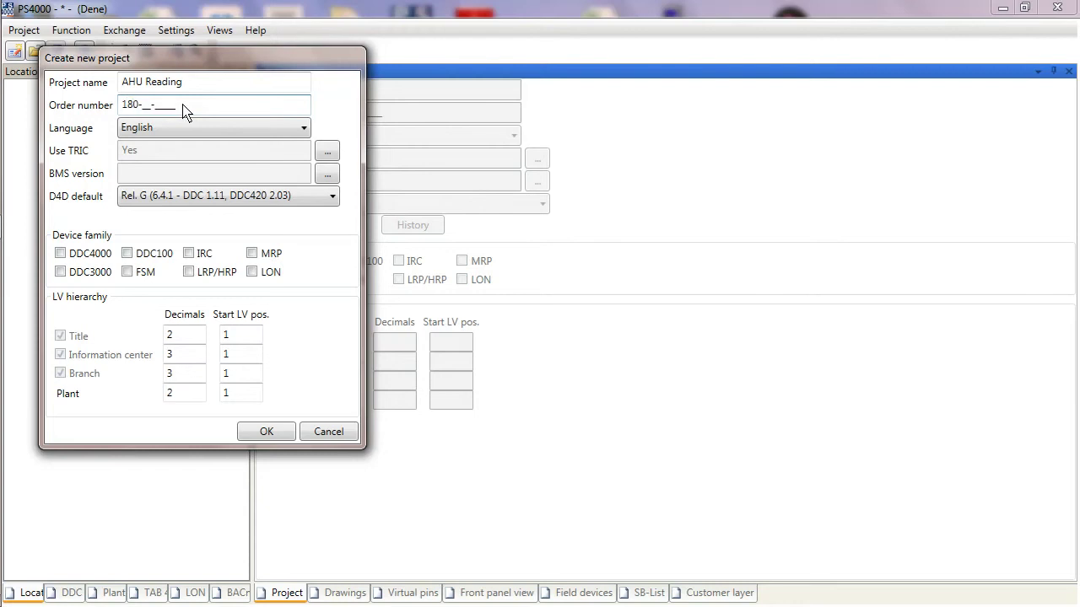
type("82-01406")
Step: Keep English as the project language and switch the project from TRIC to PS4000
left_click(303, 131)
left_click(304, 131)
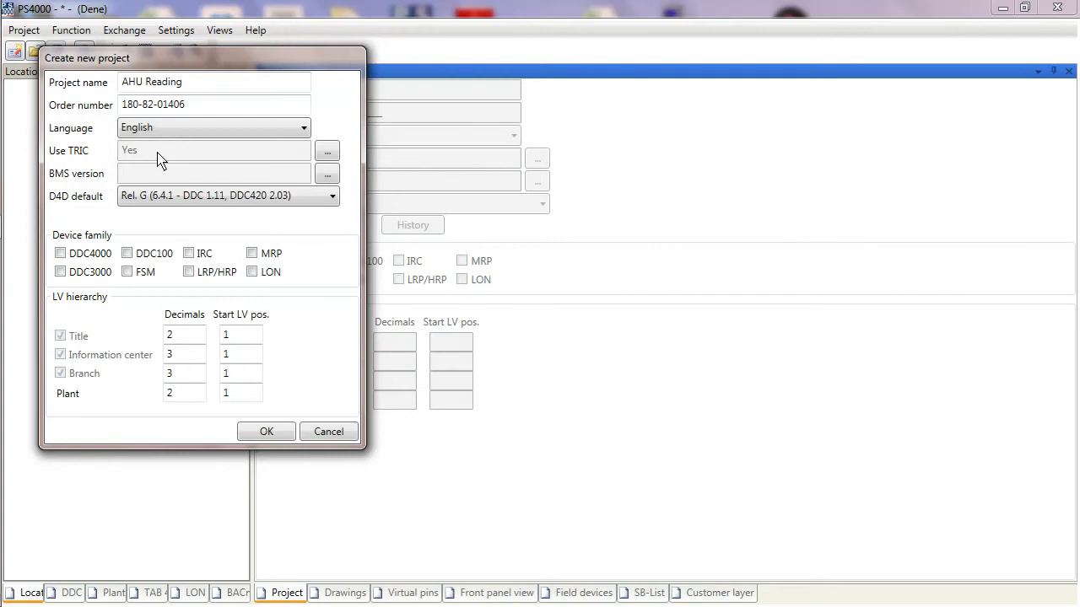
left_click(328, 157)
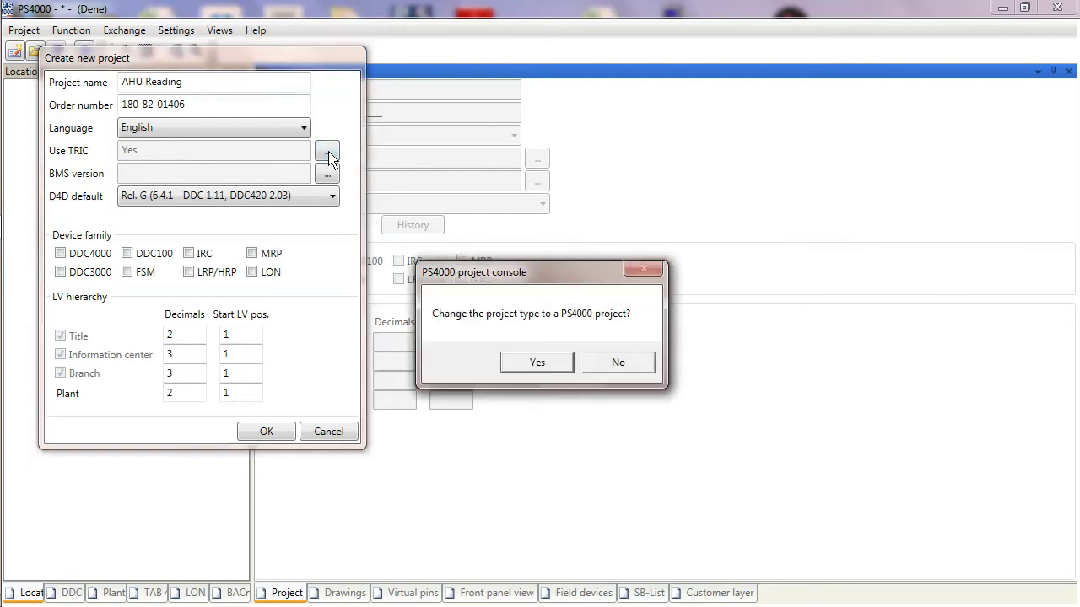
left_click(547, 368)
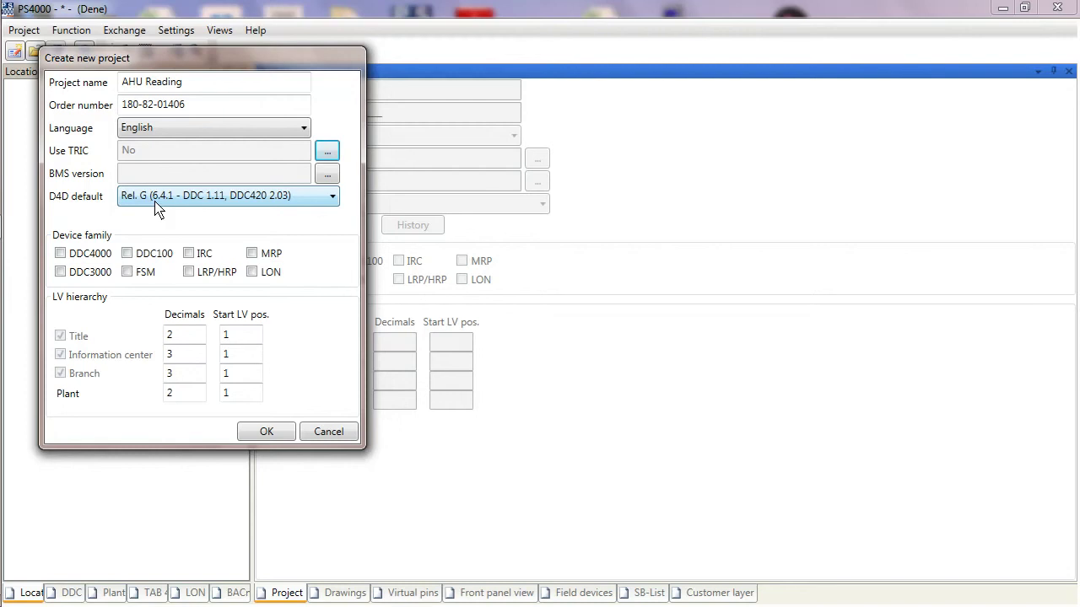
Step: Keep Rel. G as the D4D default and tick DDC4000 in the device family
left_click(334, 199)
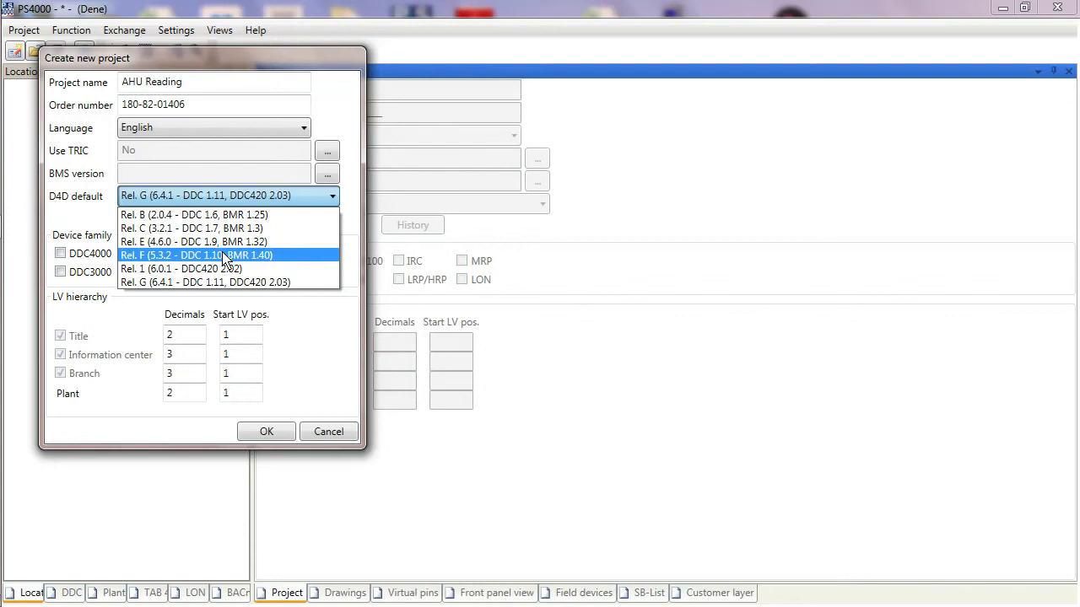
left_click(139, 285)
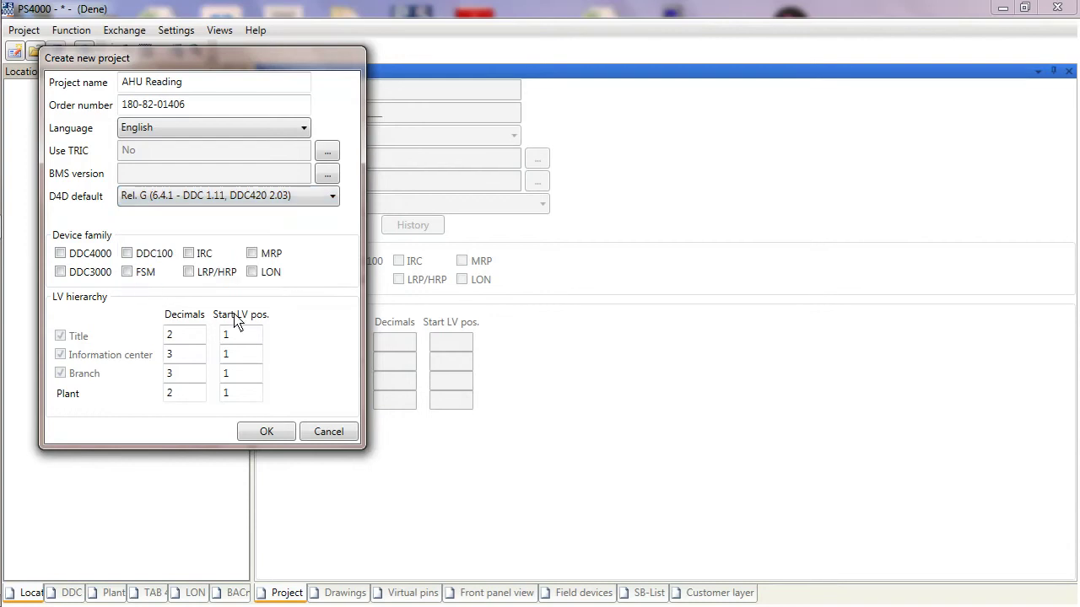
left_click(60, 253)
Step: Confirm the dialog to create the AHU Reading project with English, Rel. G and DDC4000
left_click(278, 441)
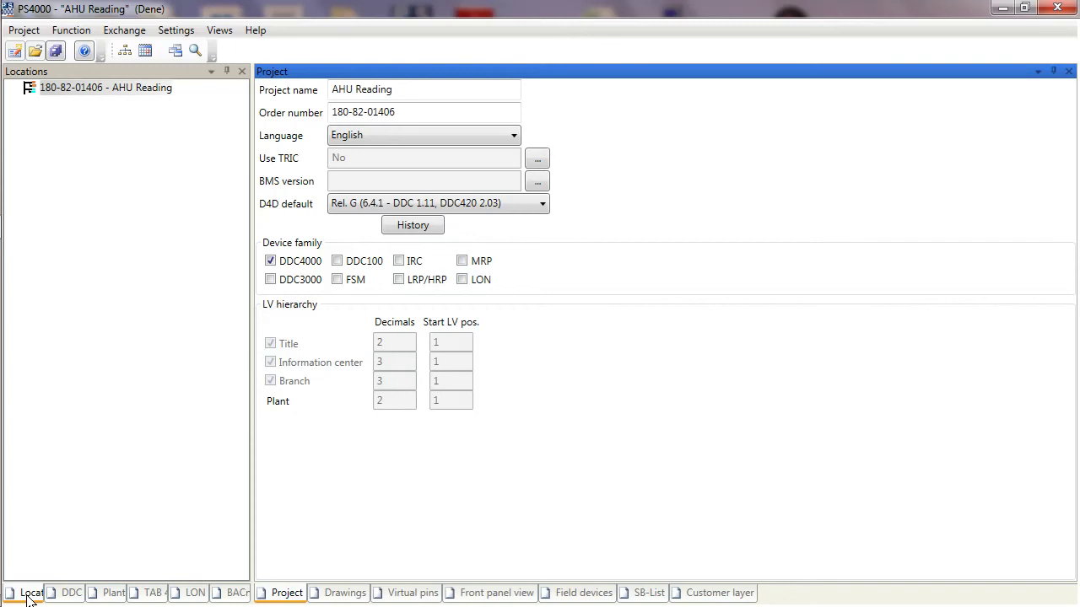
right_click(115, 98)
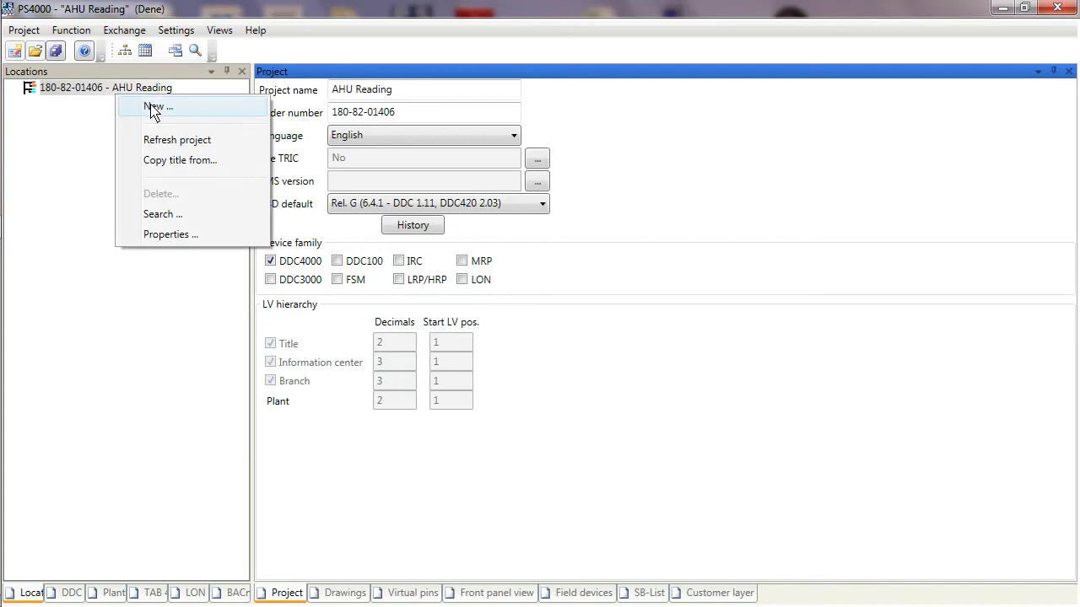
left_click(155, 110)
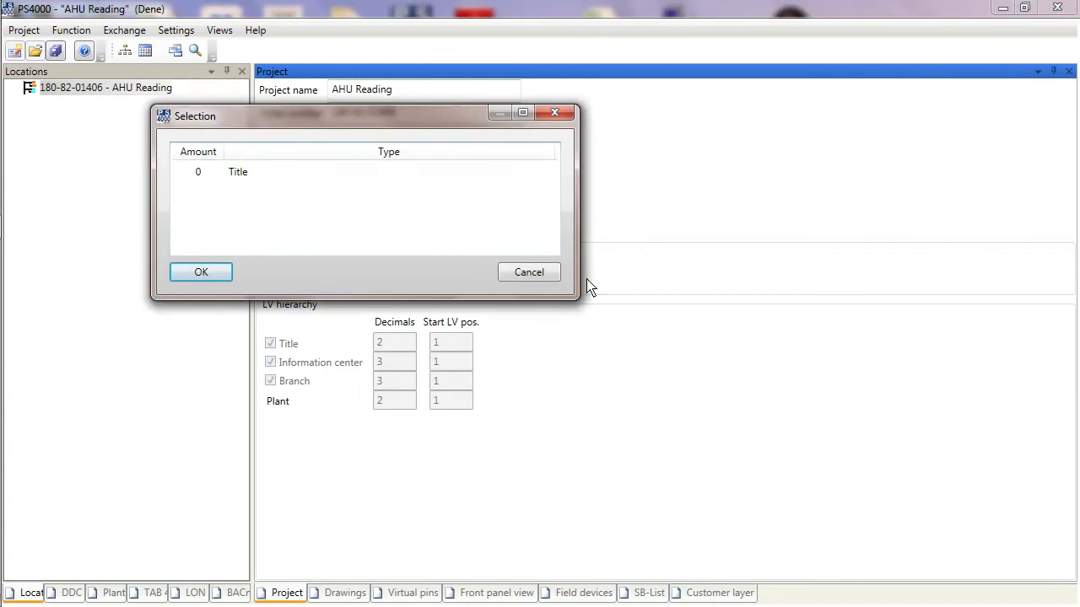
left_click(530, 273)
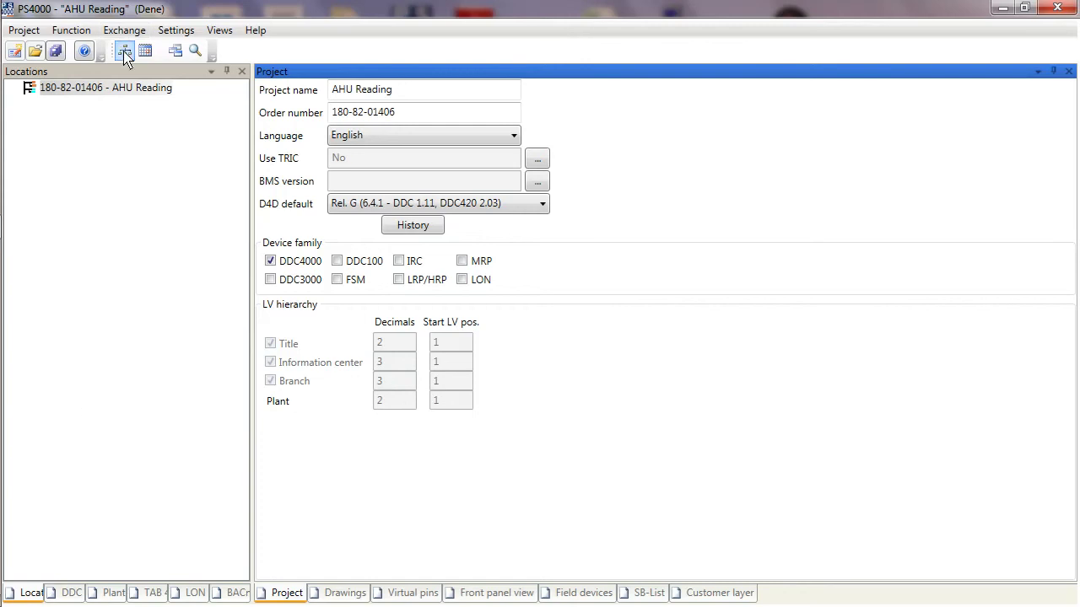
Step: Open the Exchange menu to reach the data point import options
left_click(124, 31)
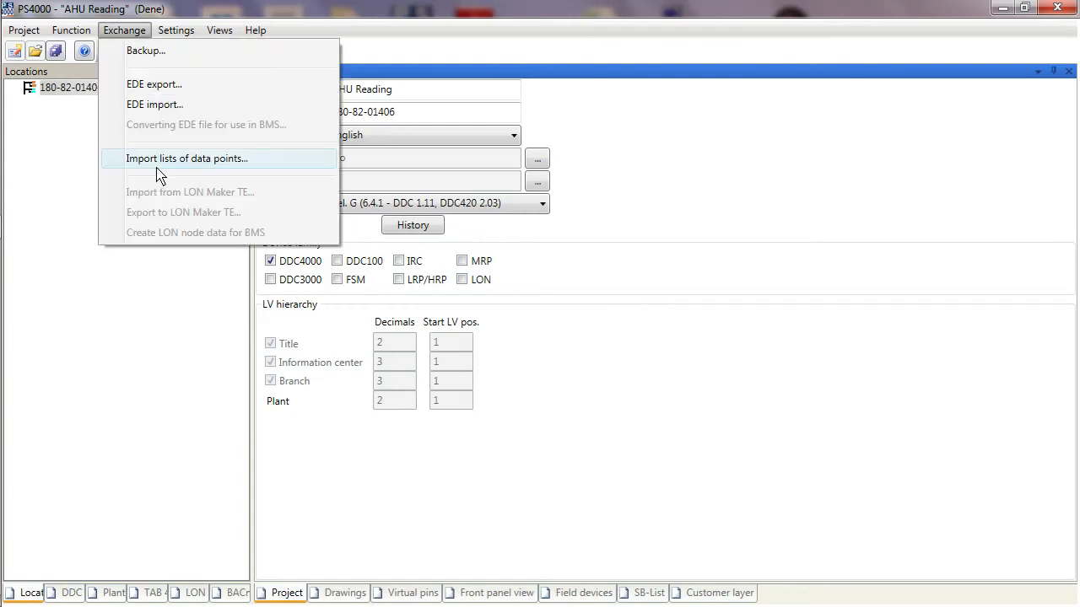
Step: Import the 'Template PS4000 data import' file as a list of data points
left_click(207, 160)
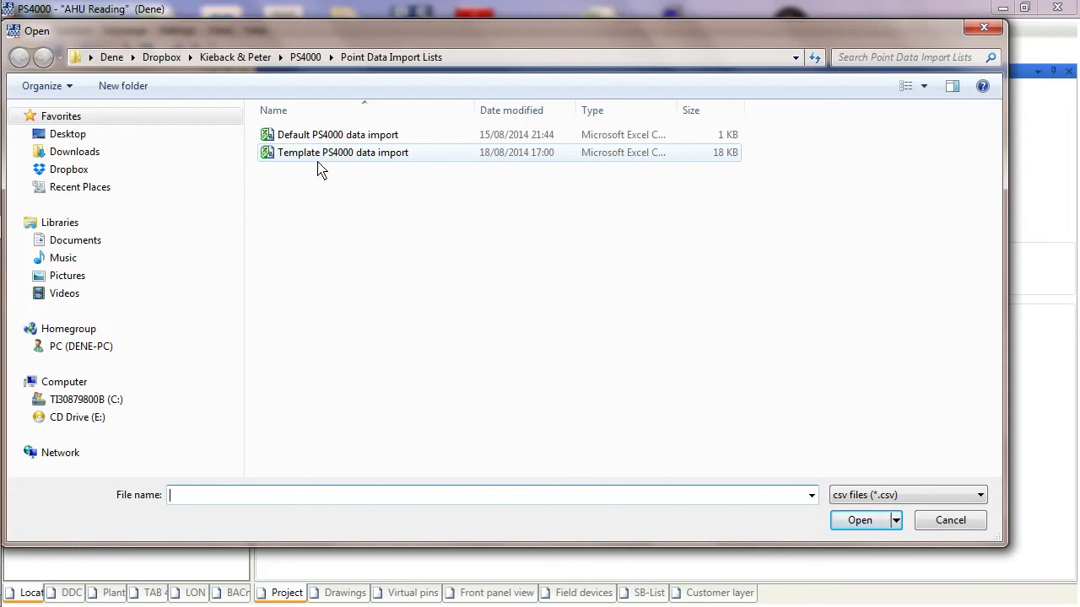
left_click(330, 161)
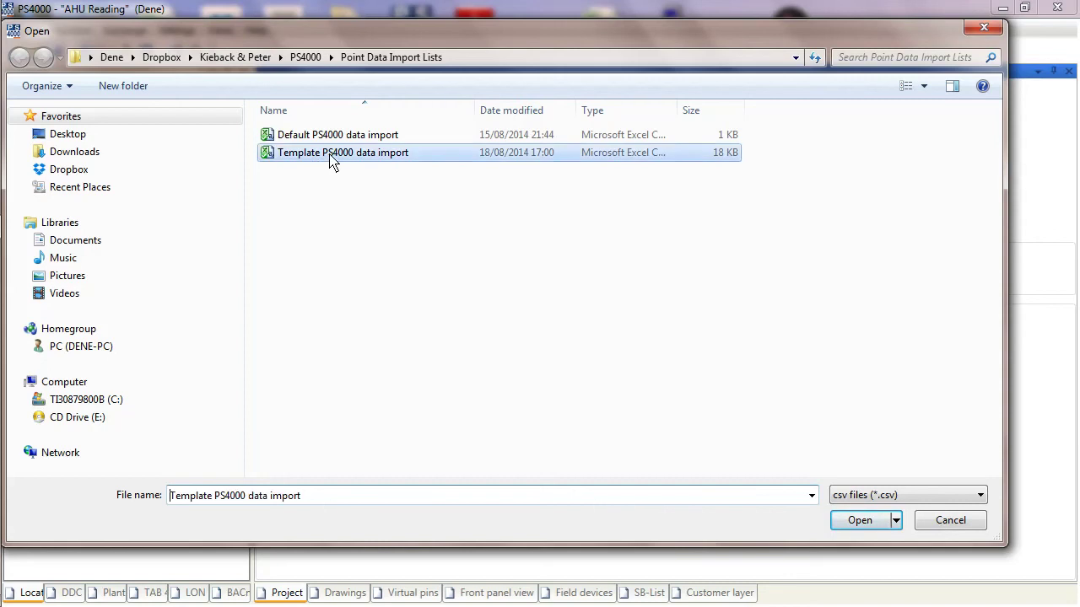
left_click(857, 523)
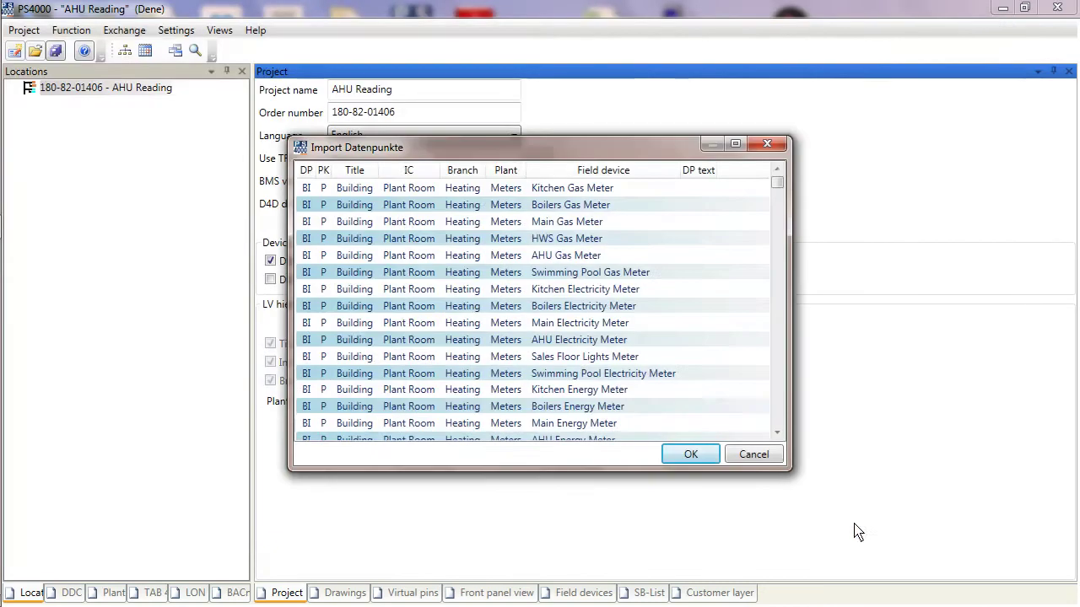
left_click(575, 278)
left_click_drag(777, 194, 776, 448)
left_click(553, 253)
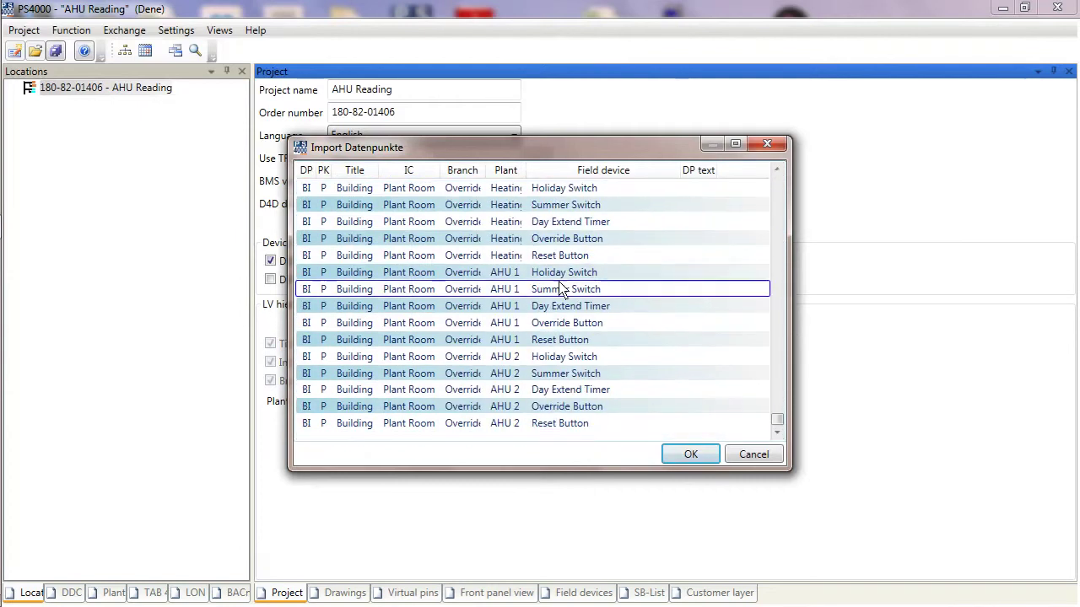
left_click(594, 207)
left_click_drag(774, 421, 771, 313)
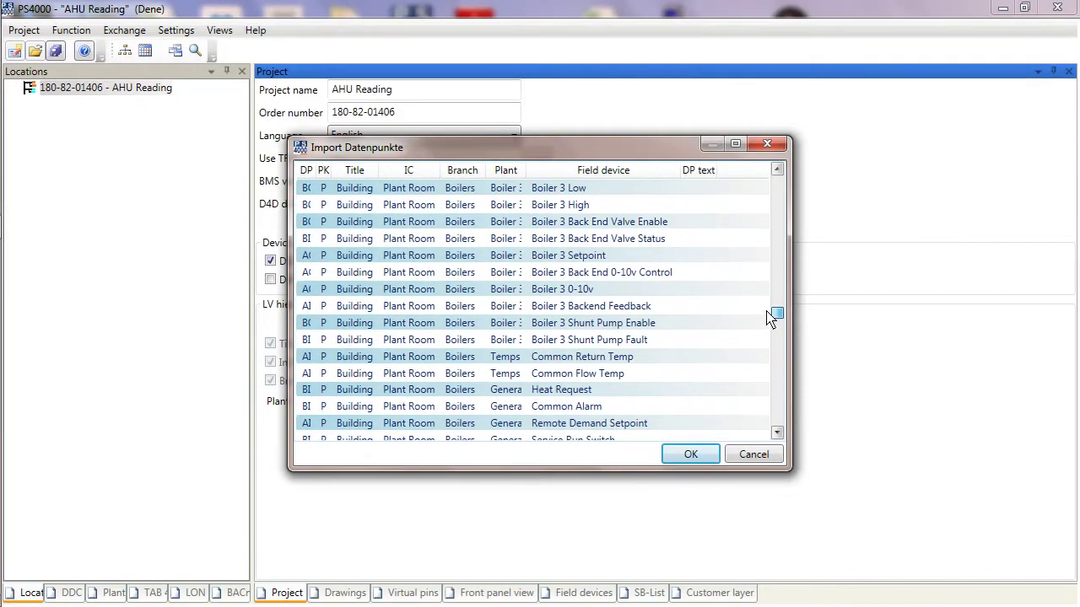
left_click(697, 462)
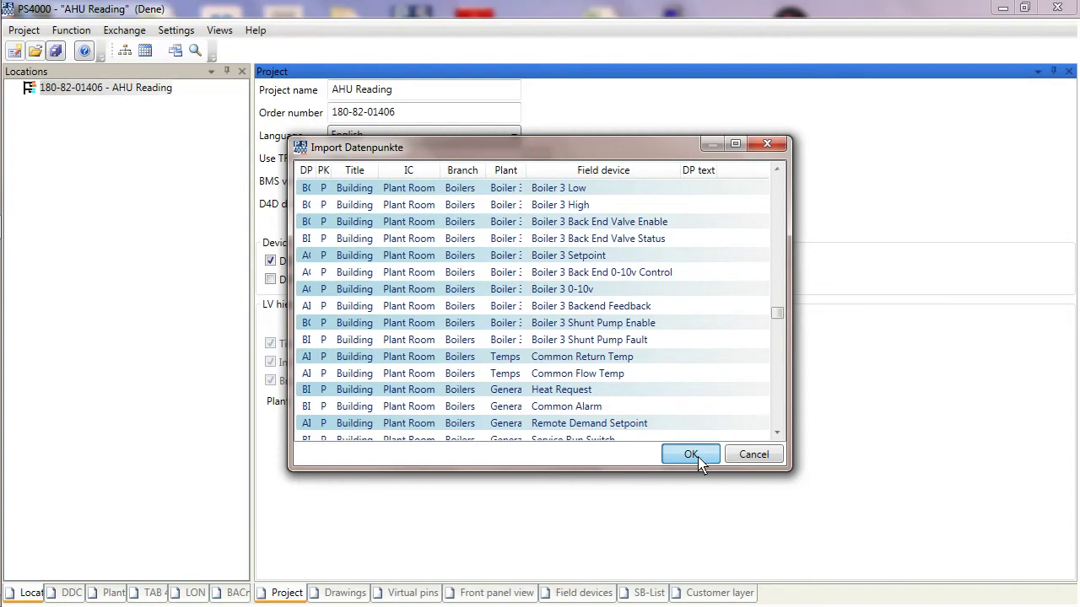
Step: Confirm the data point import so the Import Datenpunkte dialog closes
left_click(697, 461)
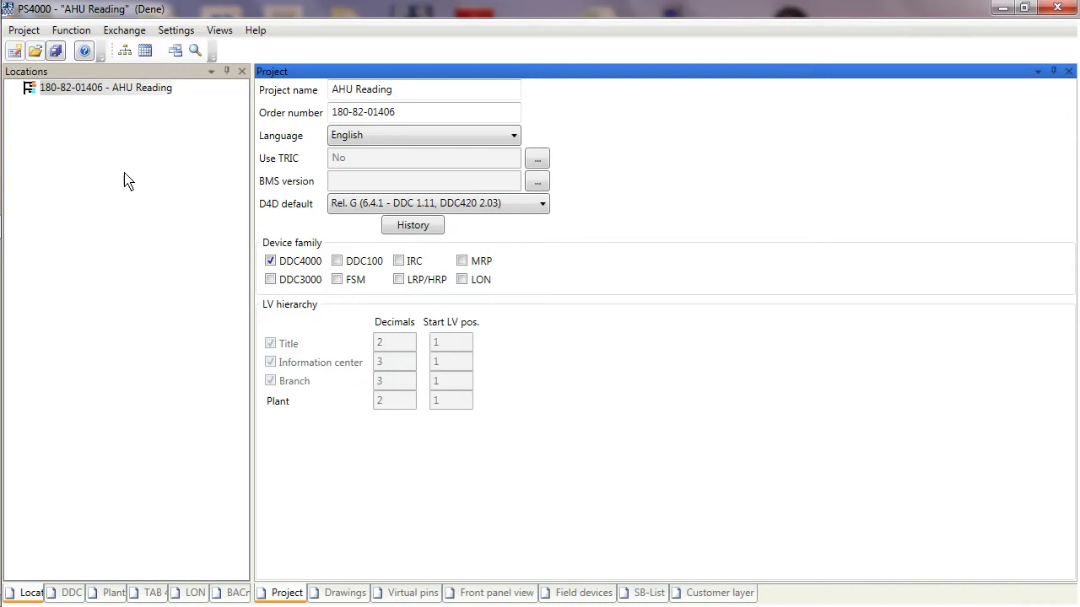
left_click(125, 50)
Step: Close AHU Reading and reopen it from the project list sorted newest first
left_click(26, 32)
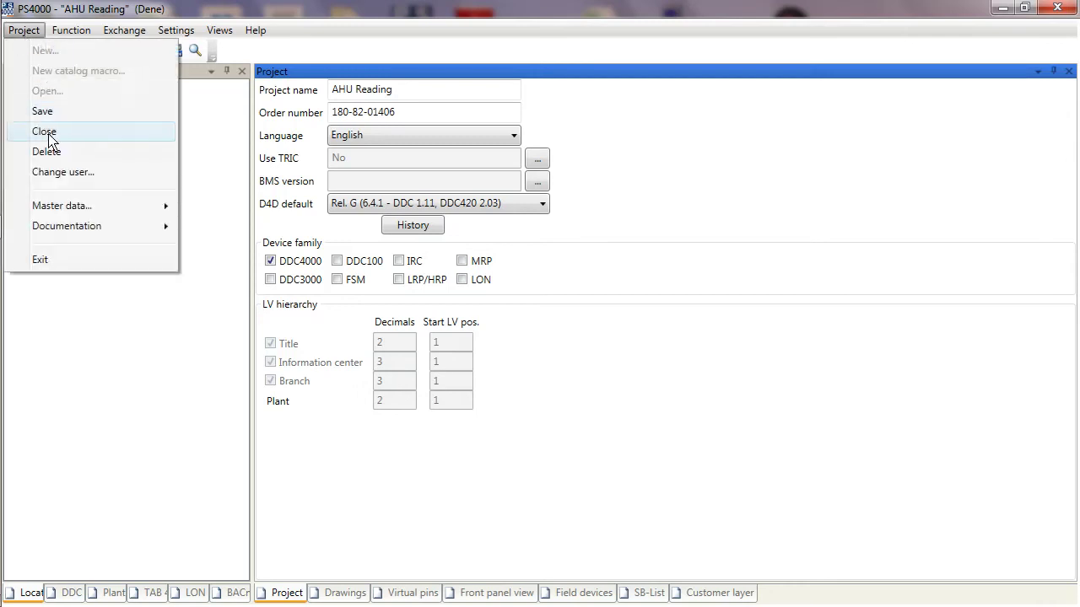
left_click(49, 133)
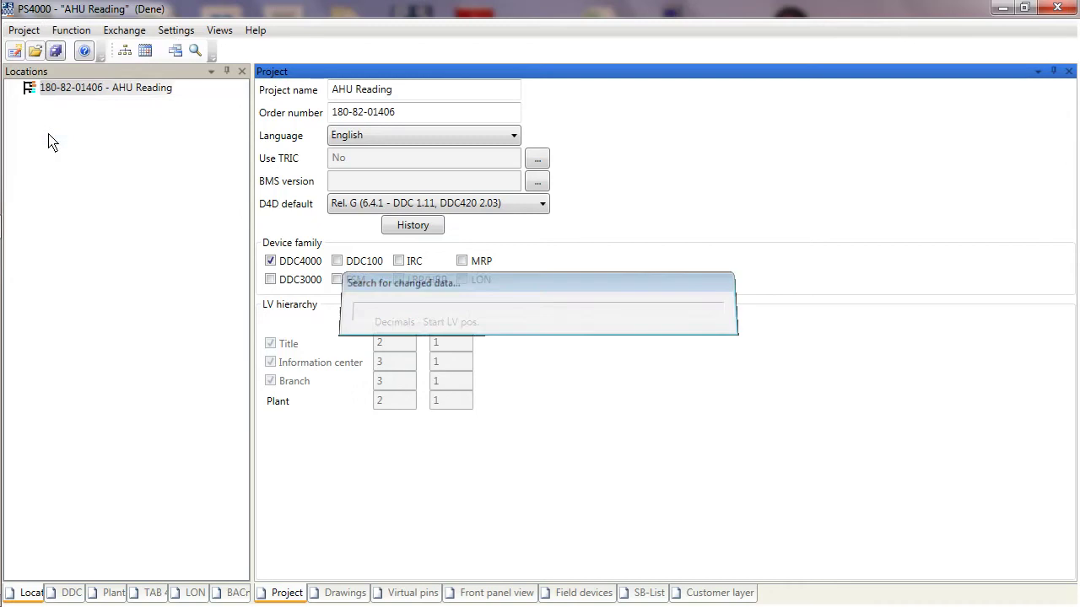
left_click(24, 31)
left_click(47, 93)
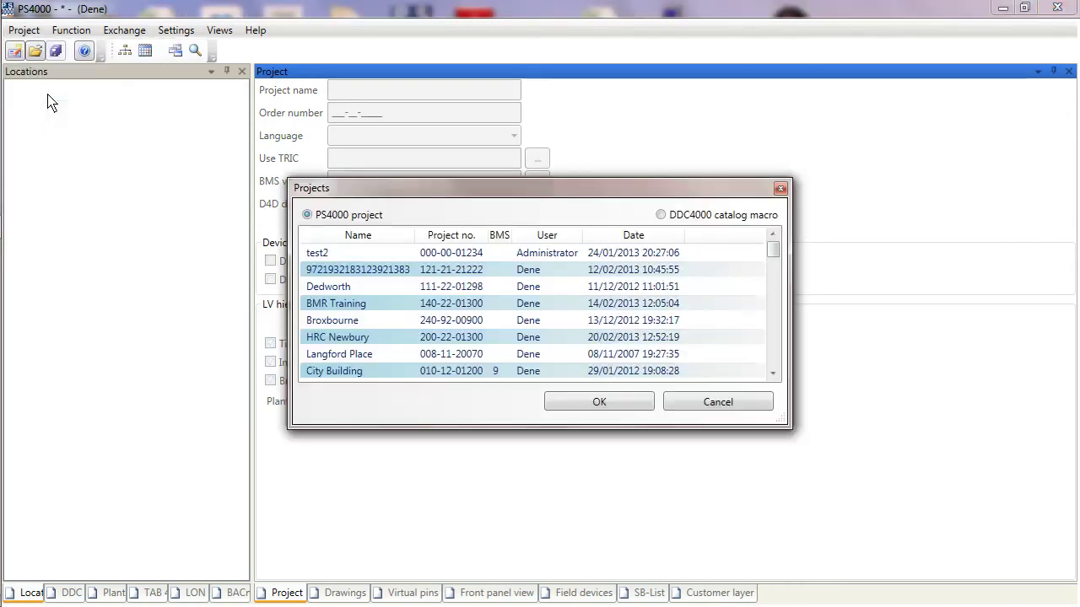
left_click(623, 238)
left_click(624, 240)
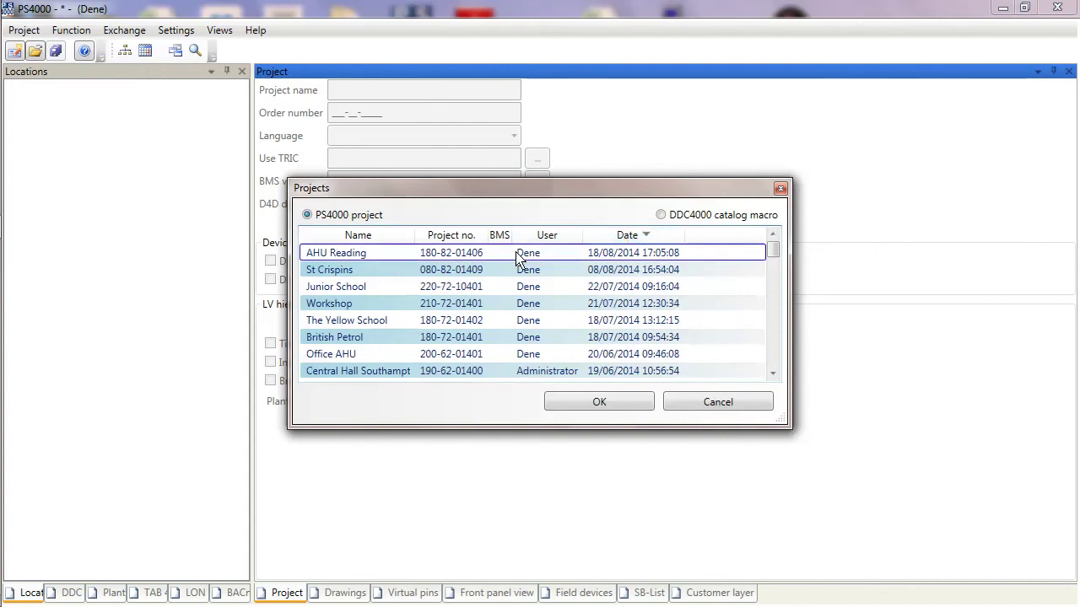
left_click(350, 256)
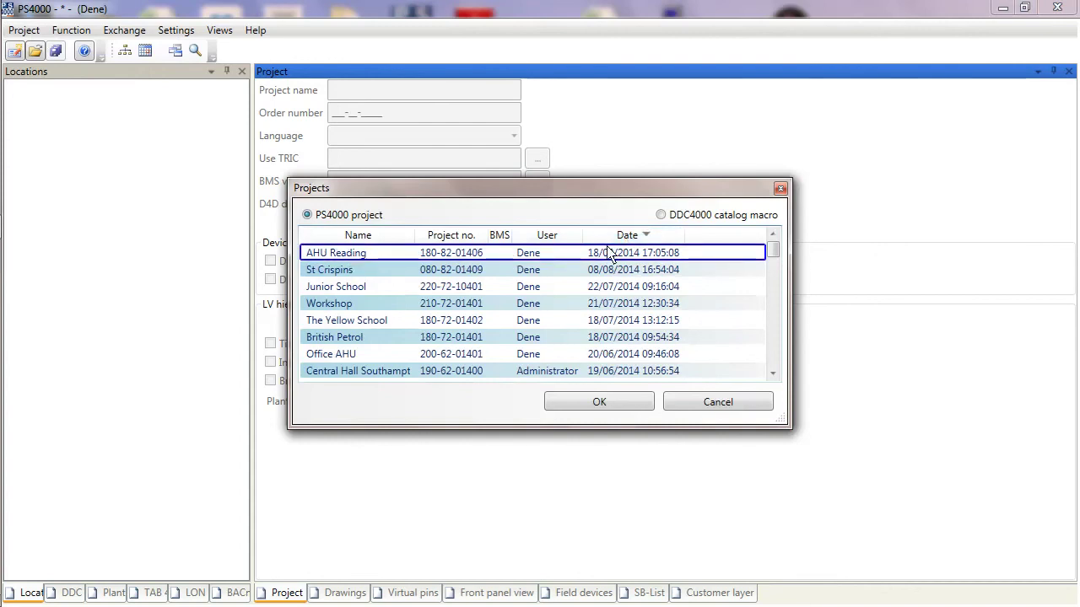
left_click(601, 403)
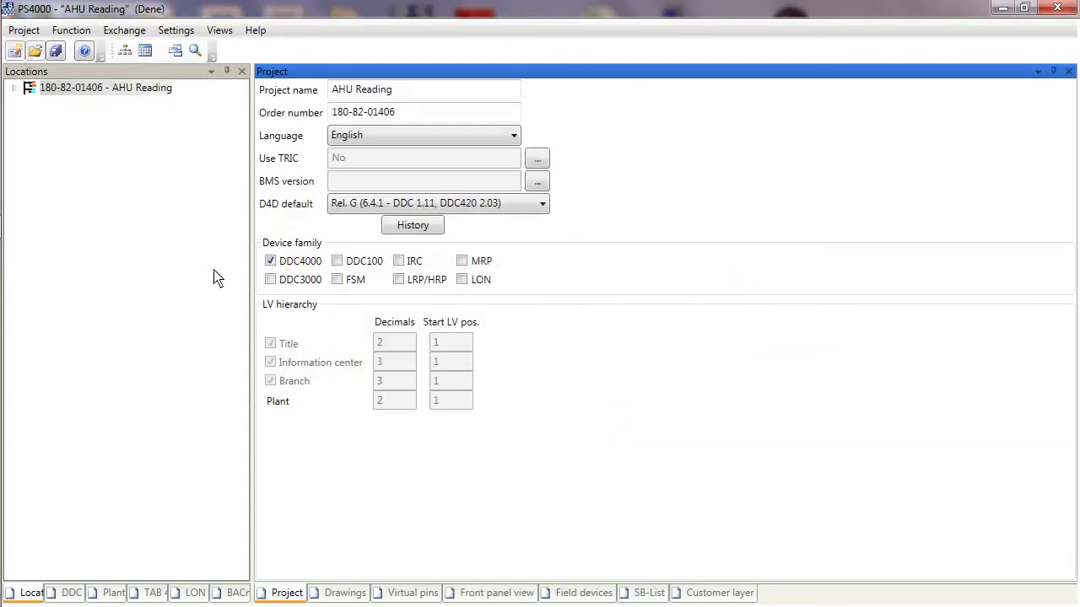
Step: Expand the Locations tree to 01 - Building, then the project root in the DDC structure
left_click(13, 90)
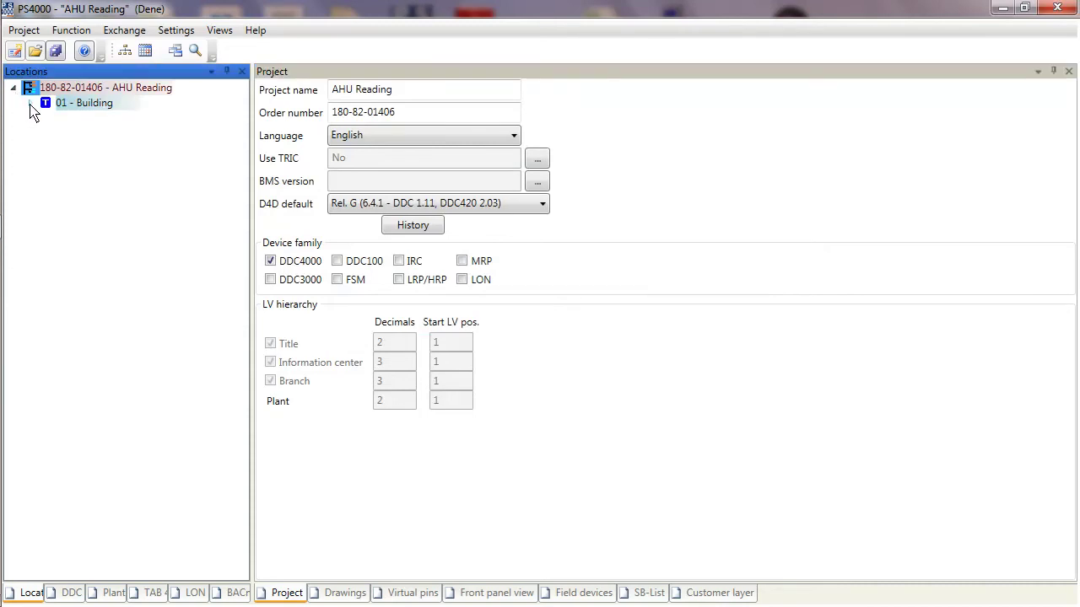
left_click(30, 105)
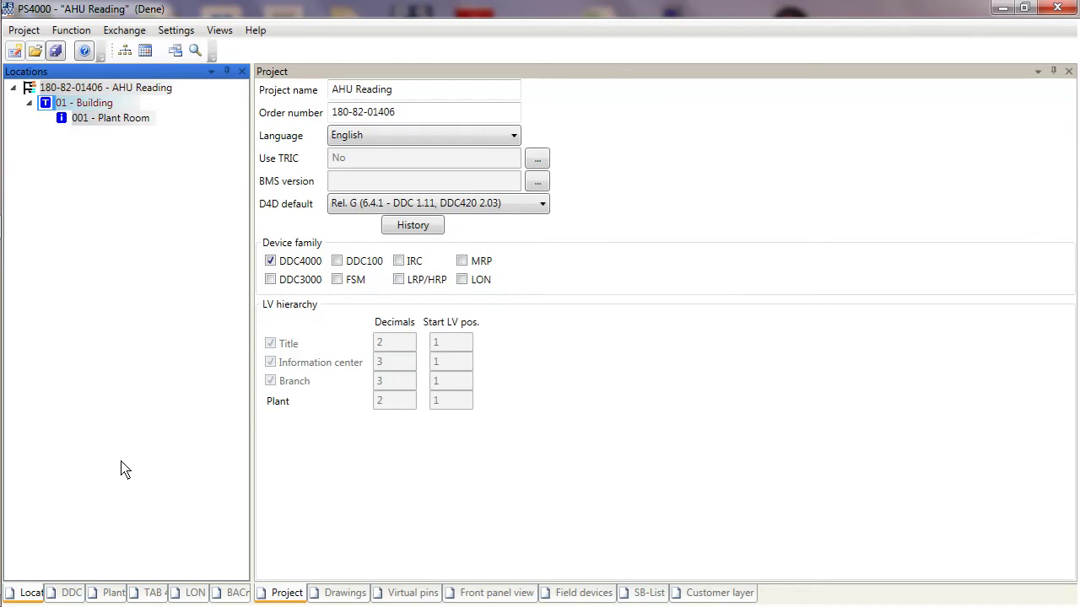
left_click(70, 594)
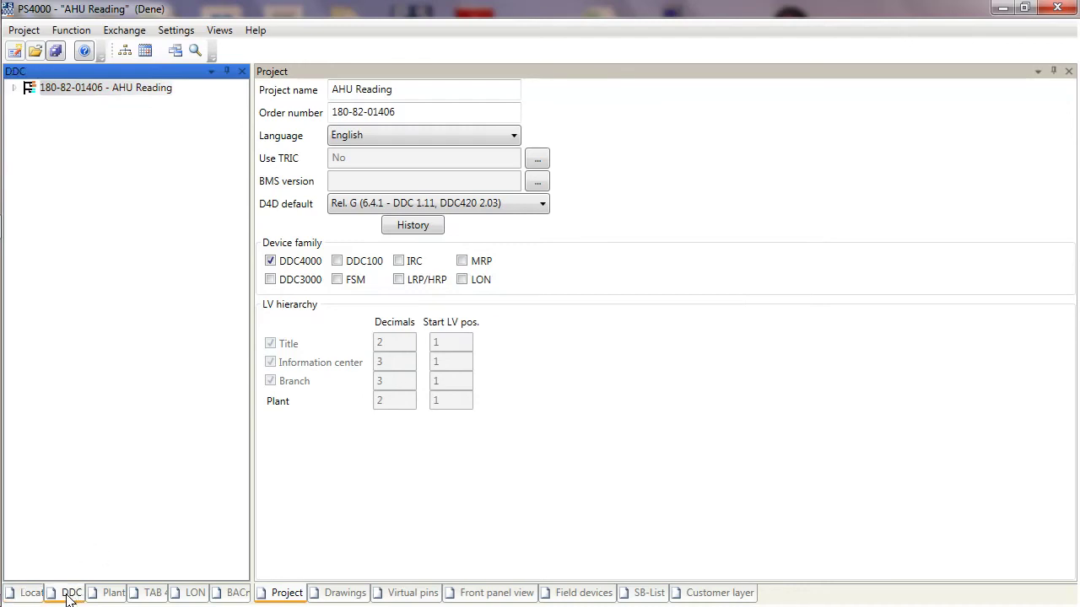
left_click(13, 88)
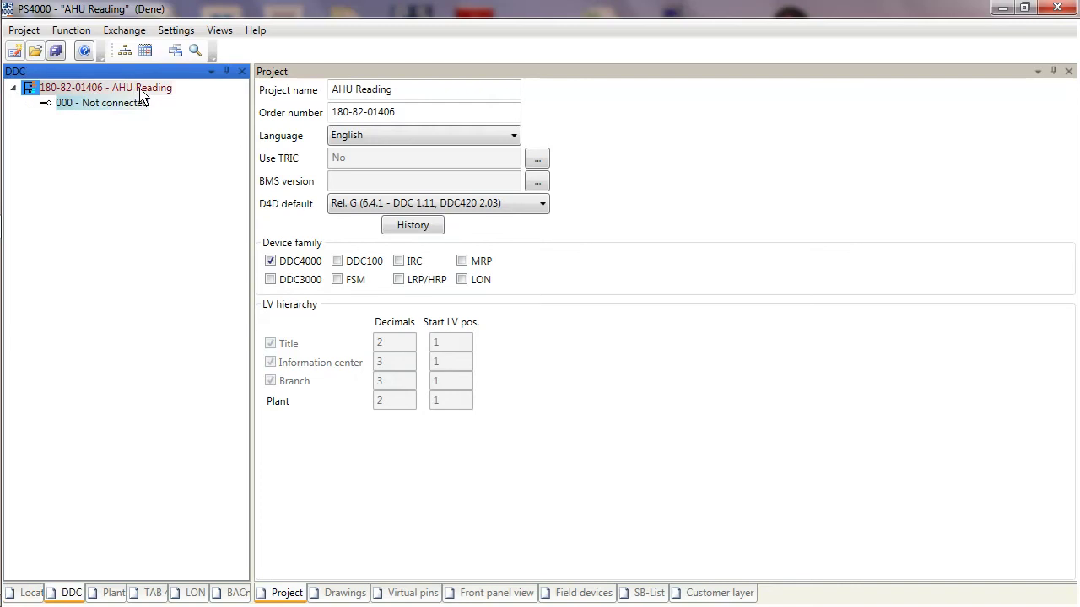
Step: In the Plant structure, expand down to 001 - AHU 1 and browse its Cooling and Dampers groups
left_click(111, 593)
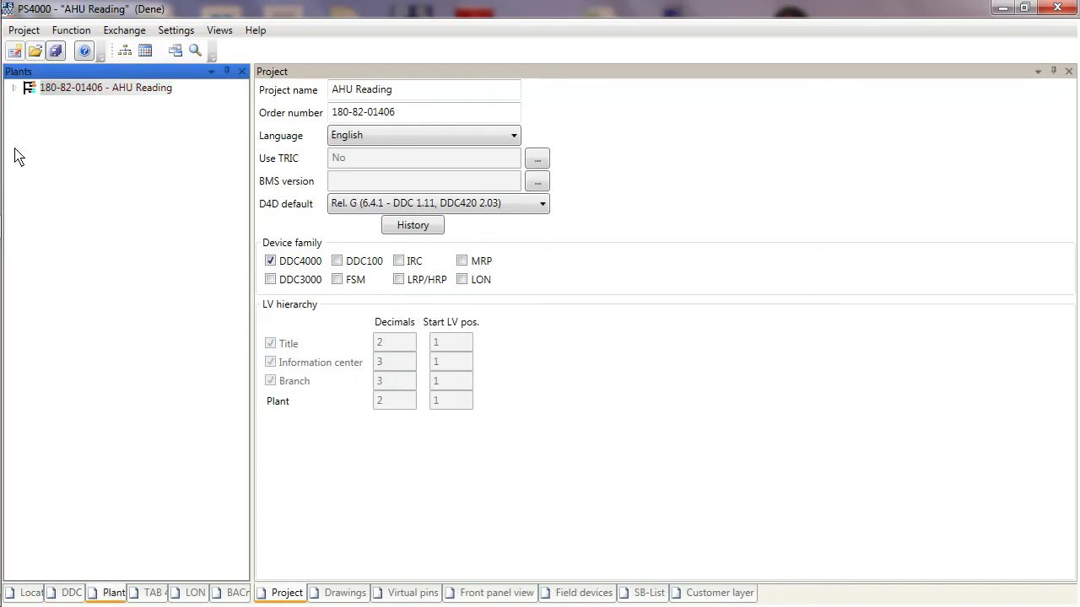
left_click(13, 87)
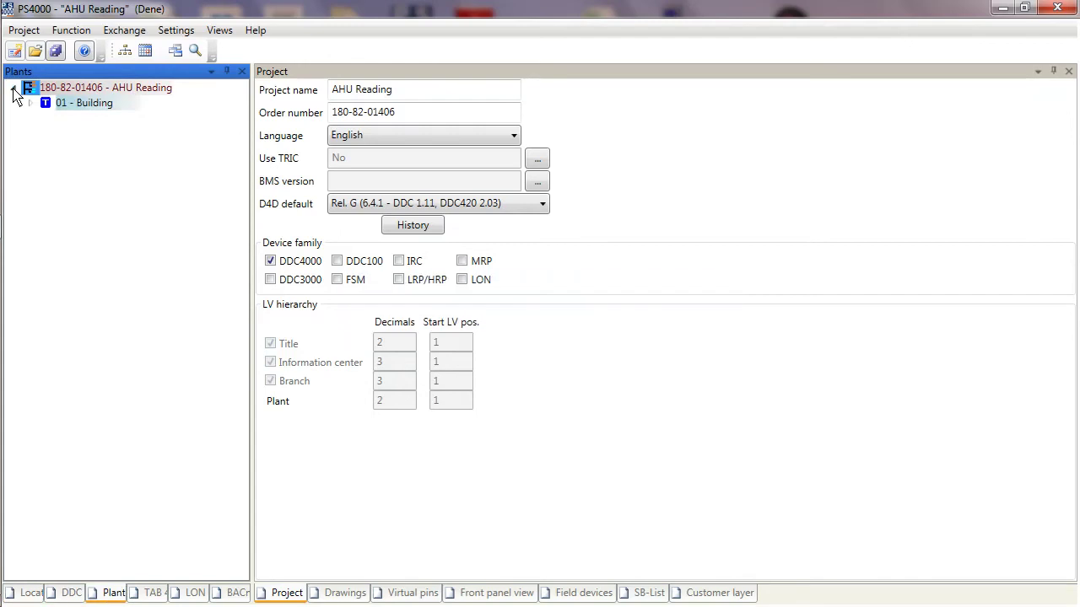
left_click(29, 104)
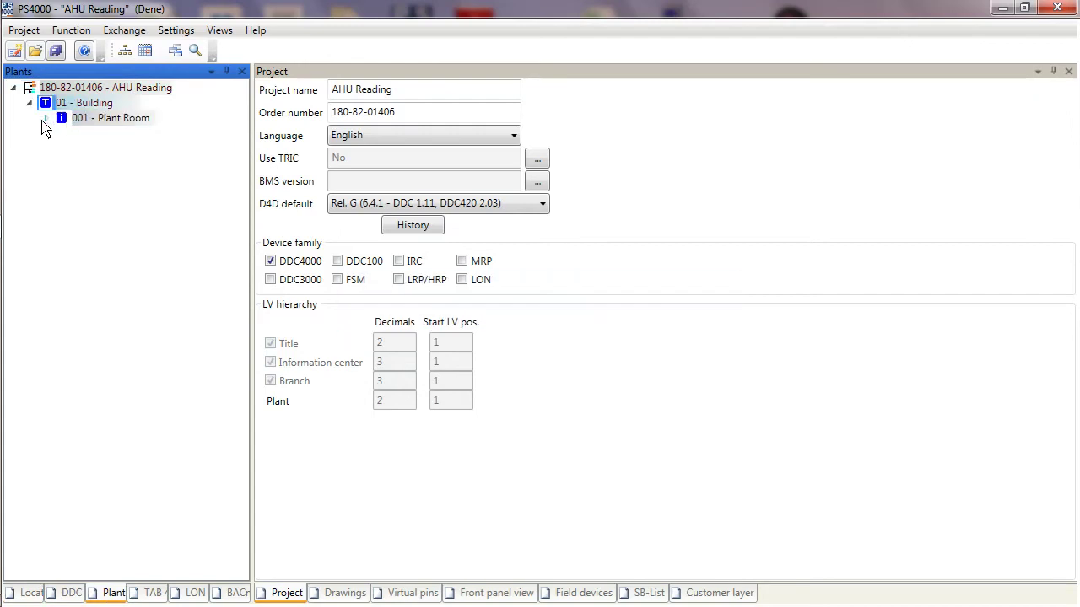
left_click(46, 119)
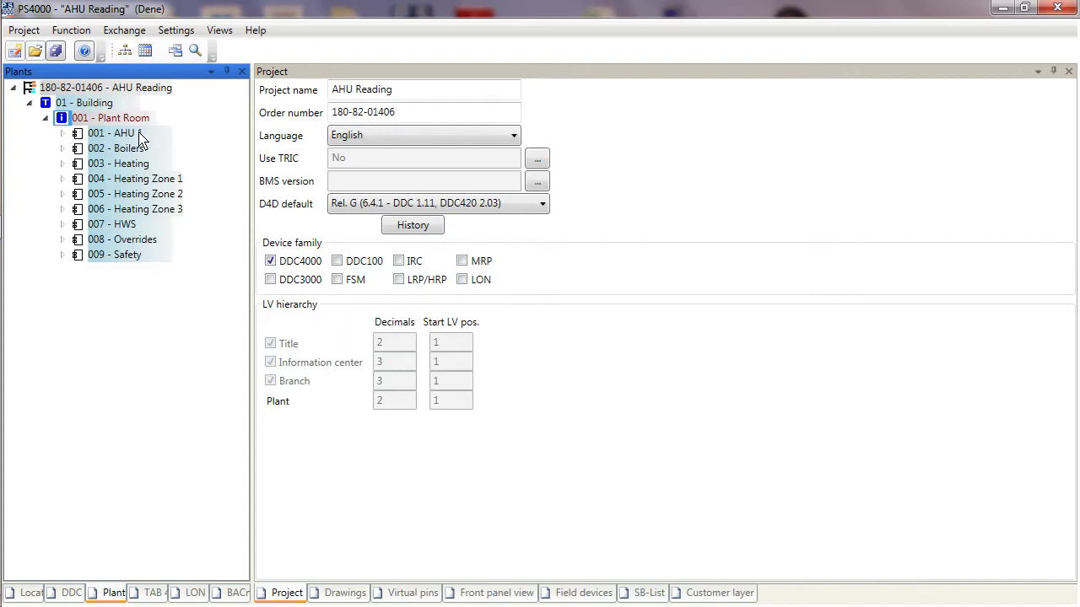
left_click(61, 133)
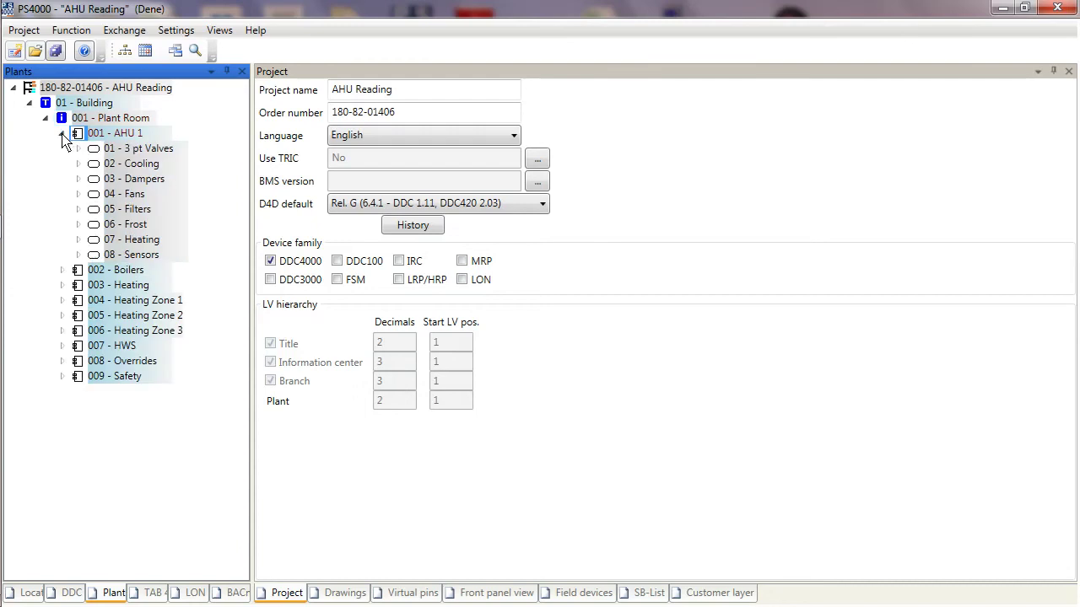
left_click(78, 164)
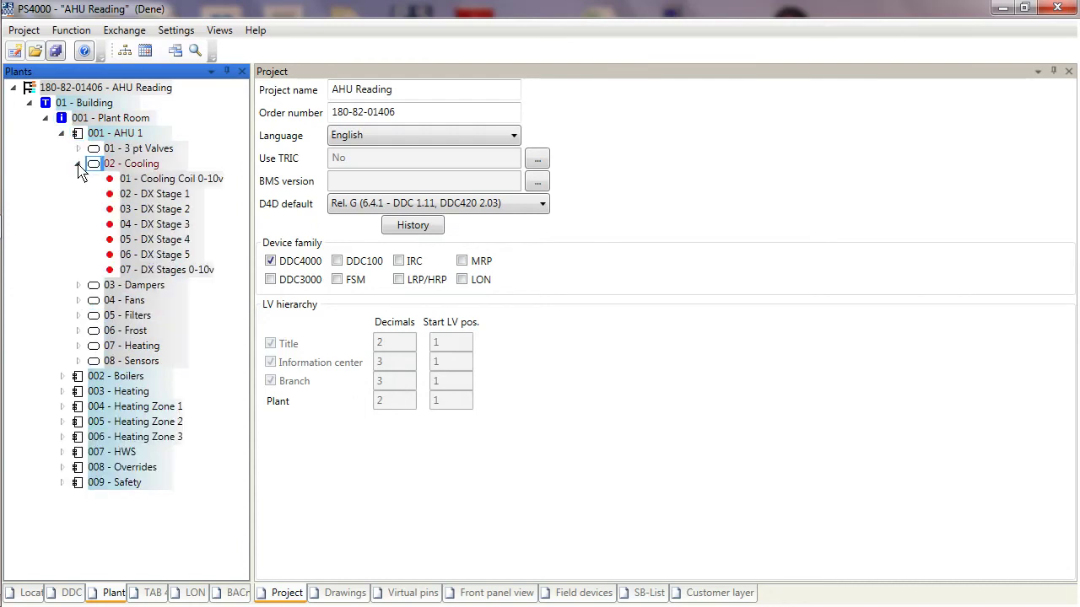
left_click(77, 165)
left_click(78, 180)
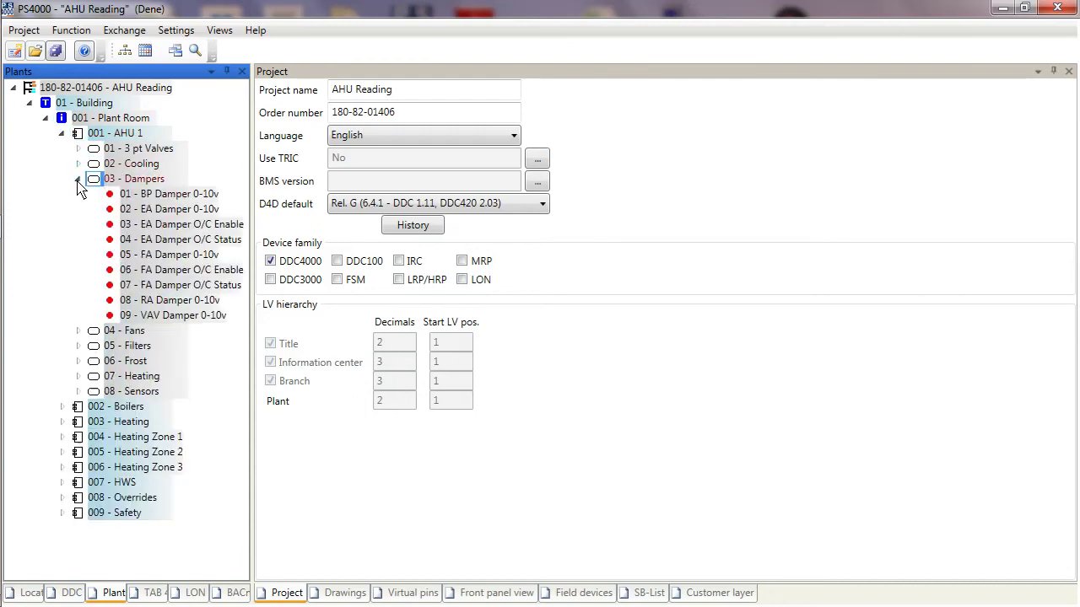
left_click(78, 179)
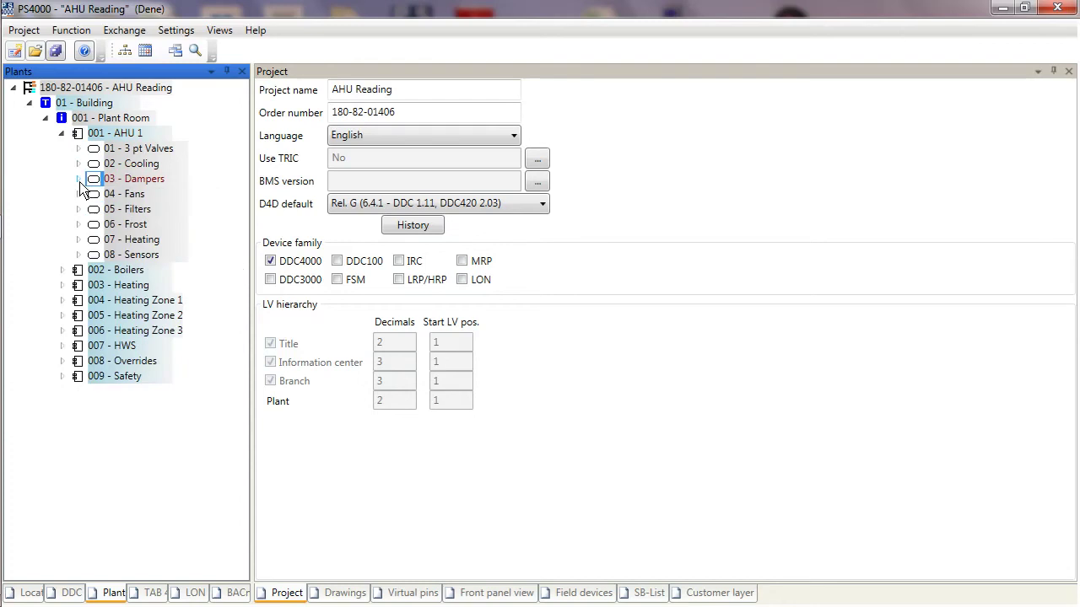
Step: Browse the 007 - HWS pumps and sensors, 008 - Overrides, and 009 - Safety gas alarms
left_click(63, 346)
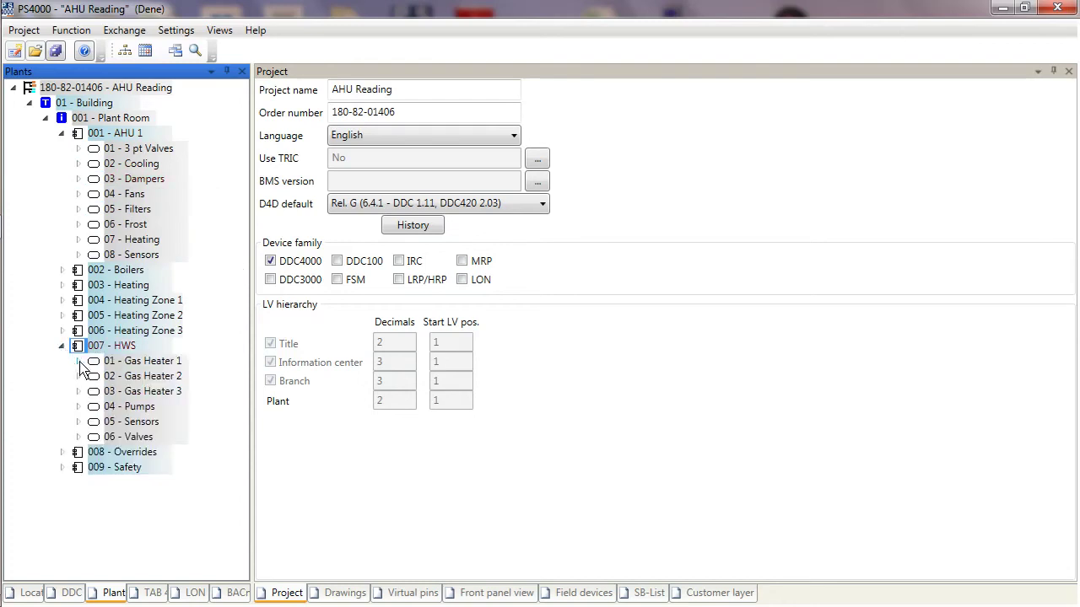
left_click(78, 408)
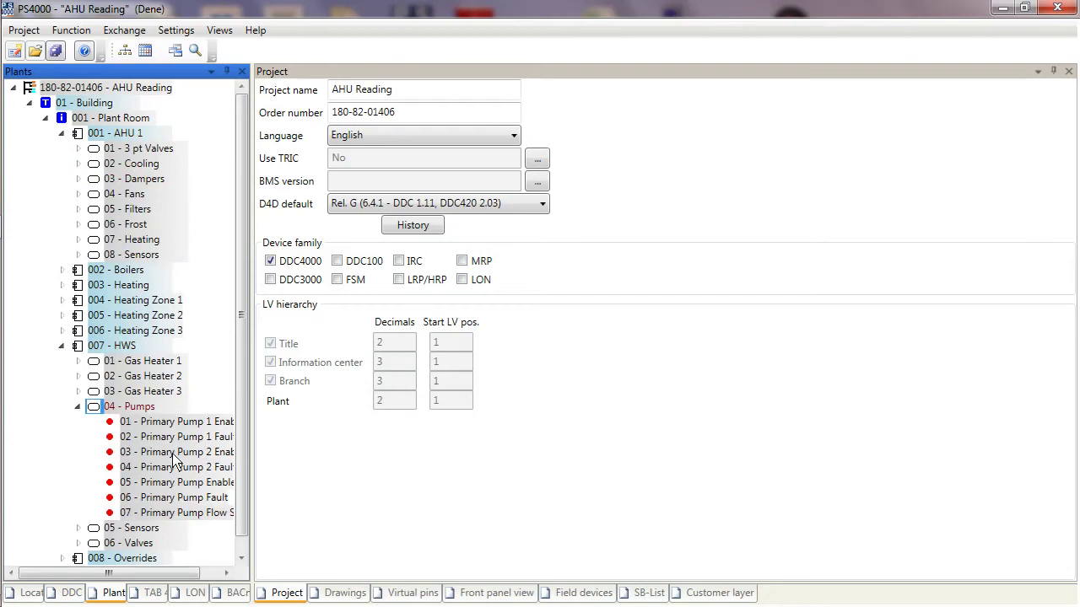
left_click(78, 407)
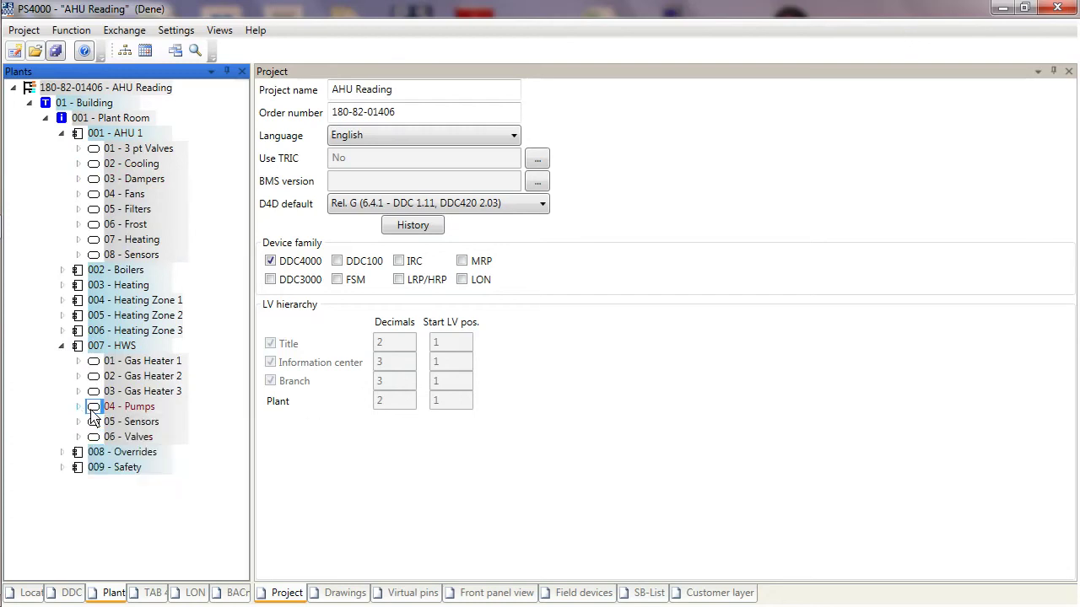
left_click(79, 421)
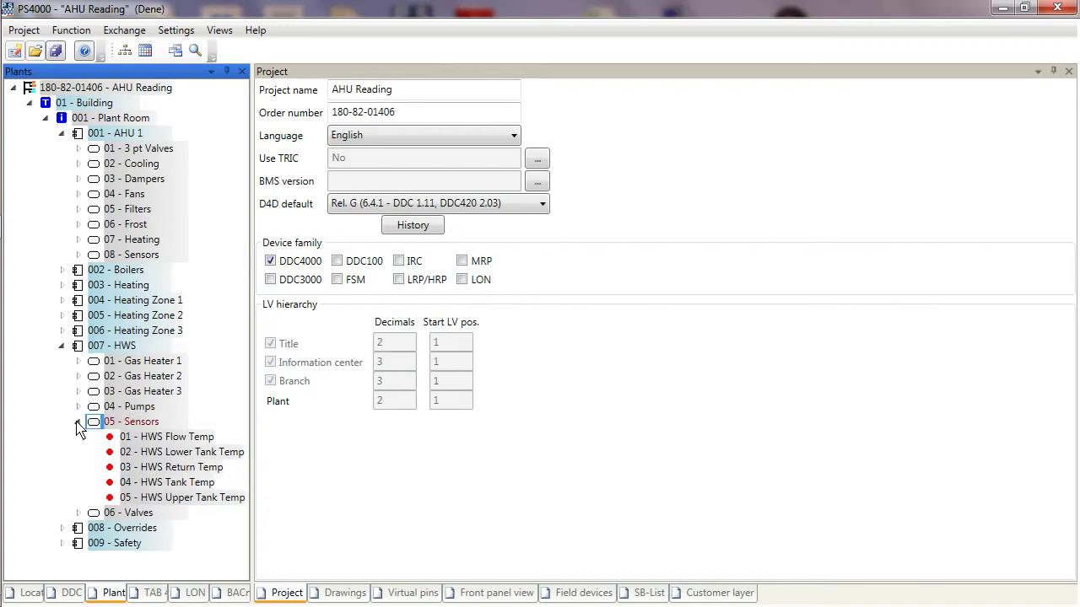
left_click(79, 422)
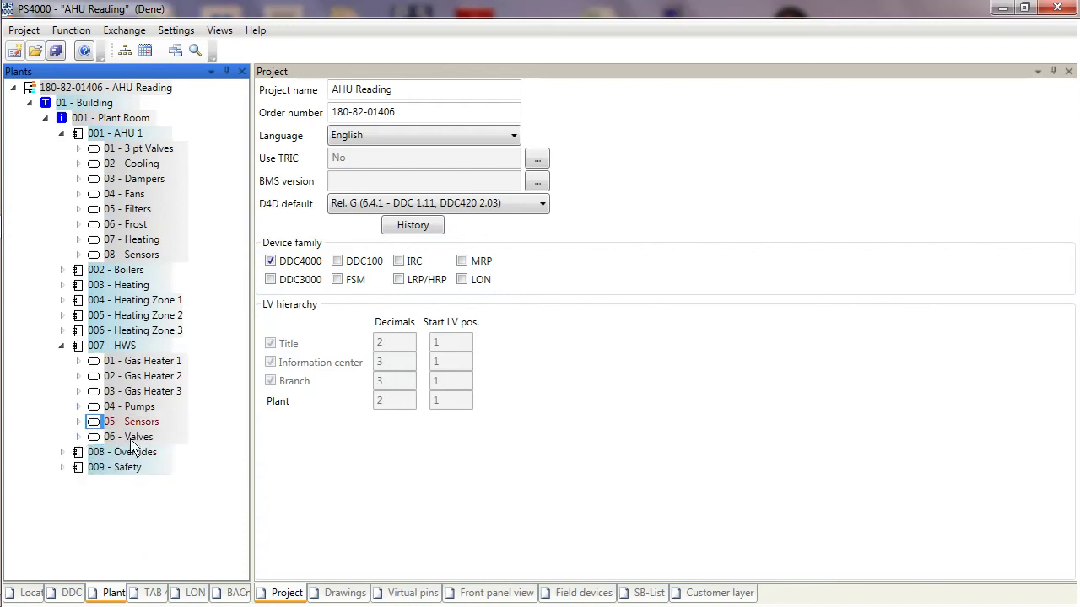
left_click(62, 453)
left_click(62, 453)
left_click(61, 468)
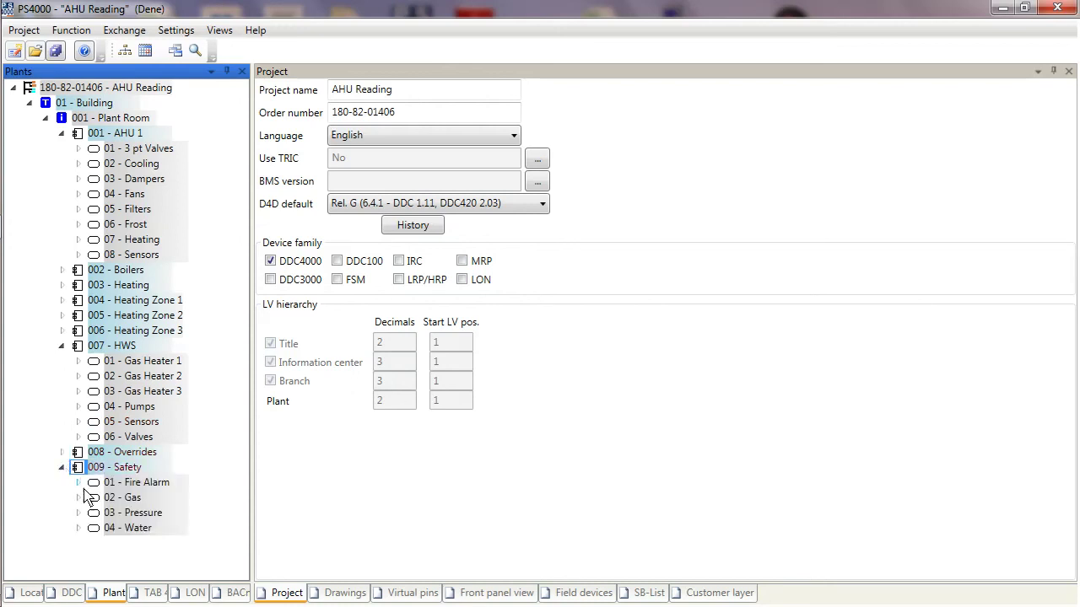
left_click(78, 498)
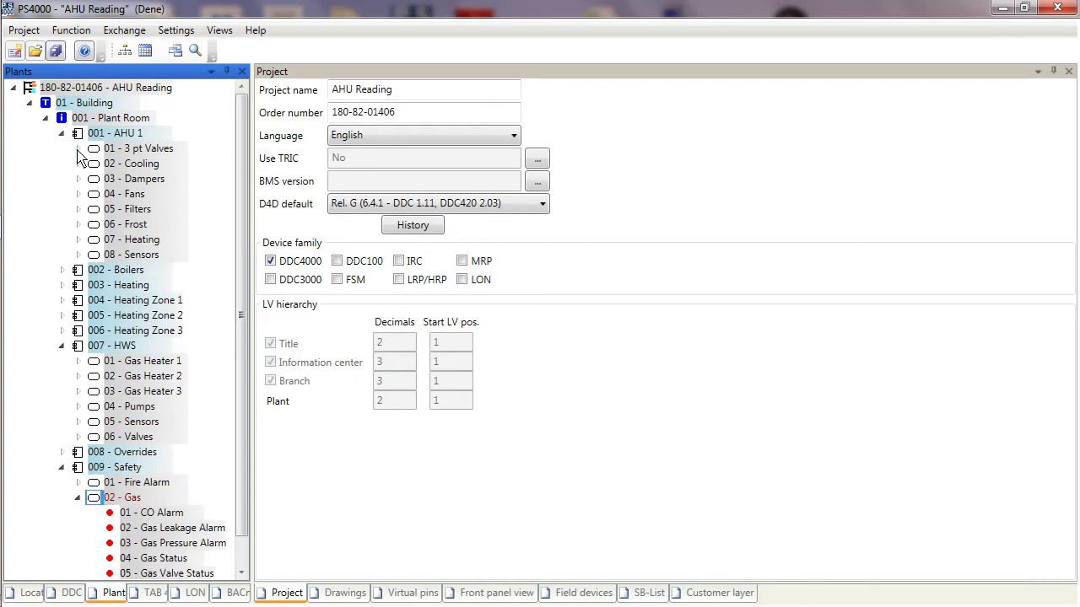
Step: Collapse the AHU 1, HWS and Safety plants and return to the Locations tree
left_click(62, 133)
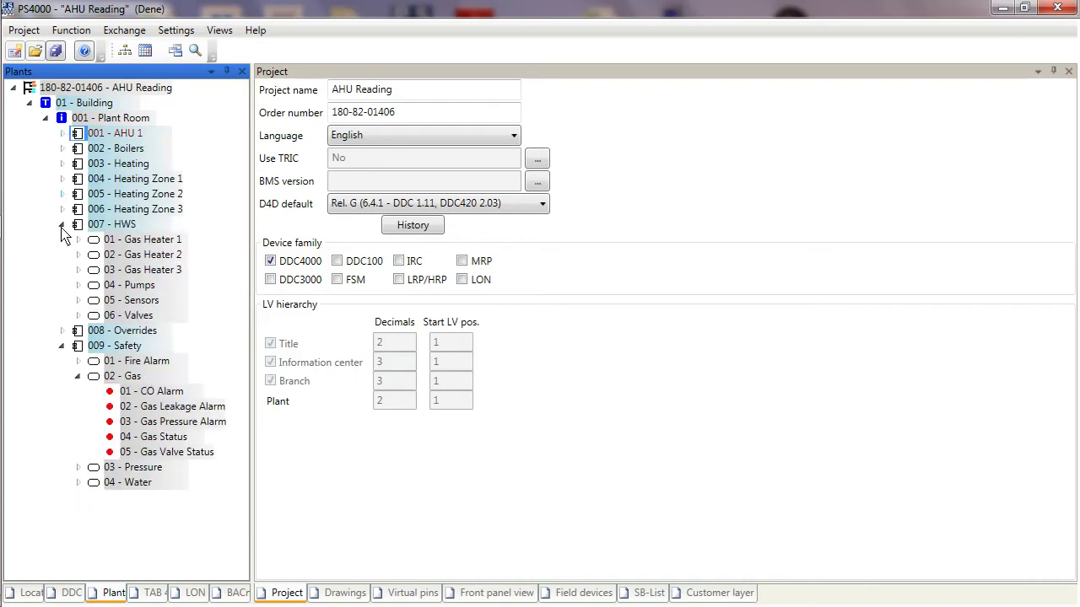
left_click(62, 224)
left_click(62, 255)
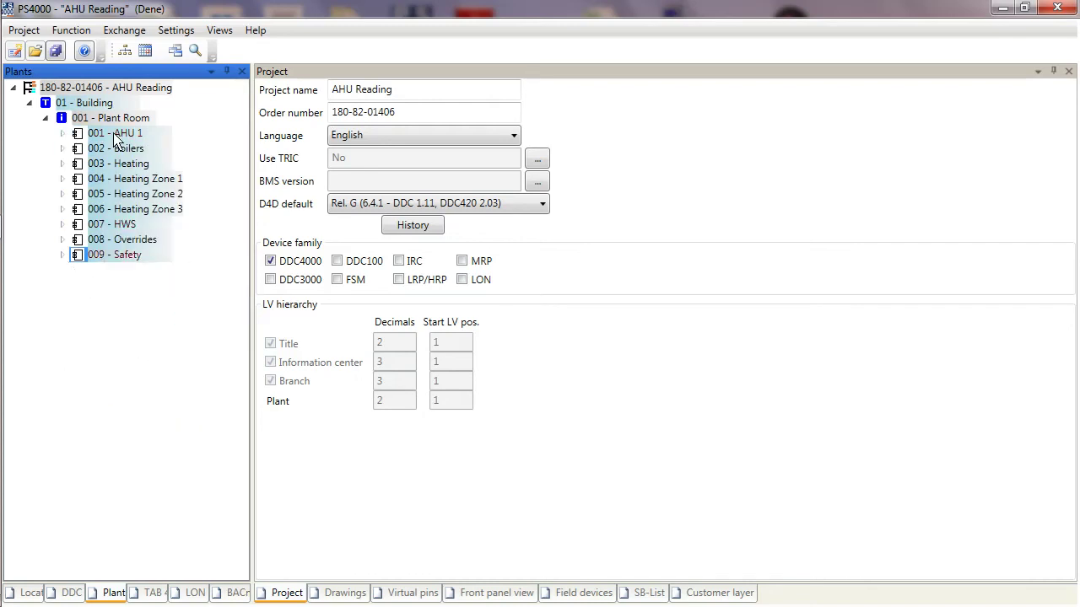
left_click(34, 593)
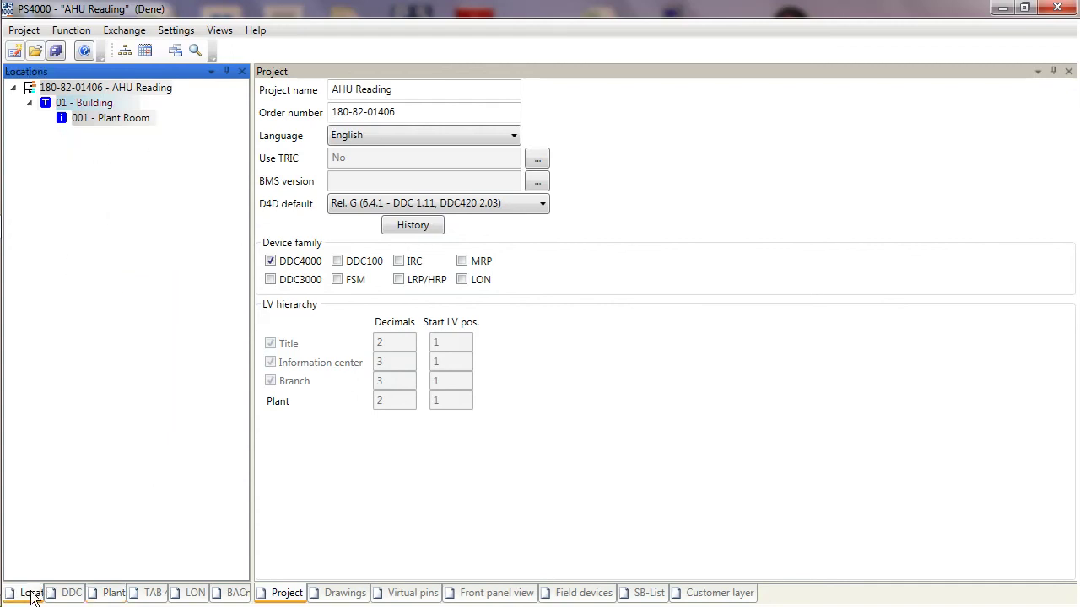
Step: Add one cabinet, 001 - Cabinet, under the 001 - Plant Room location
left_click(88, 122)
right_click(92, 127)
left_click(126, 133)
left_click(201, 209)
left_click(192, 215)
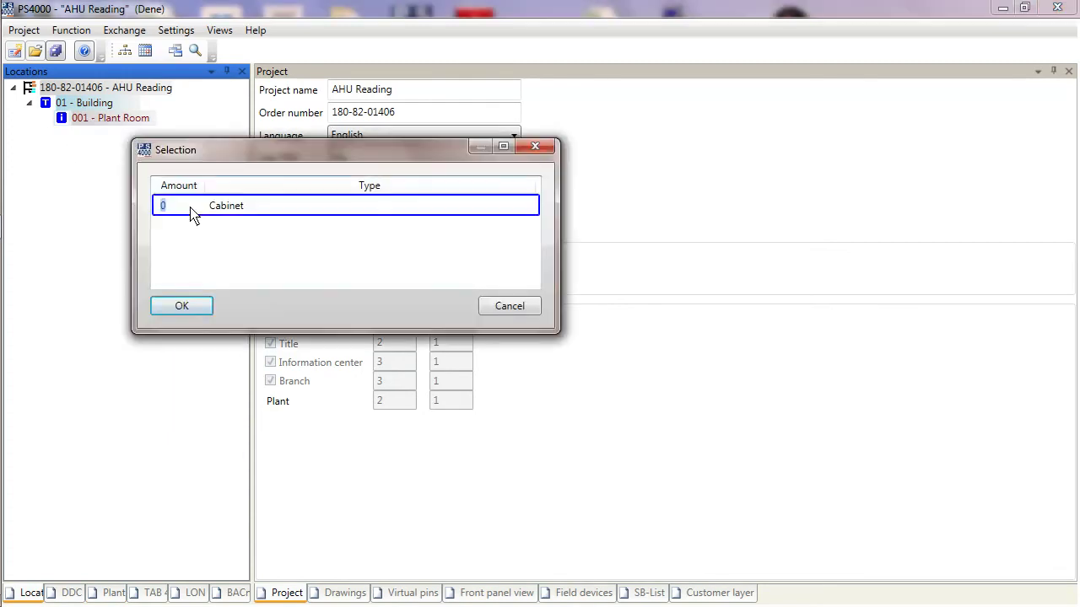
type("1")
left_click(183, 306)
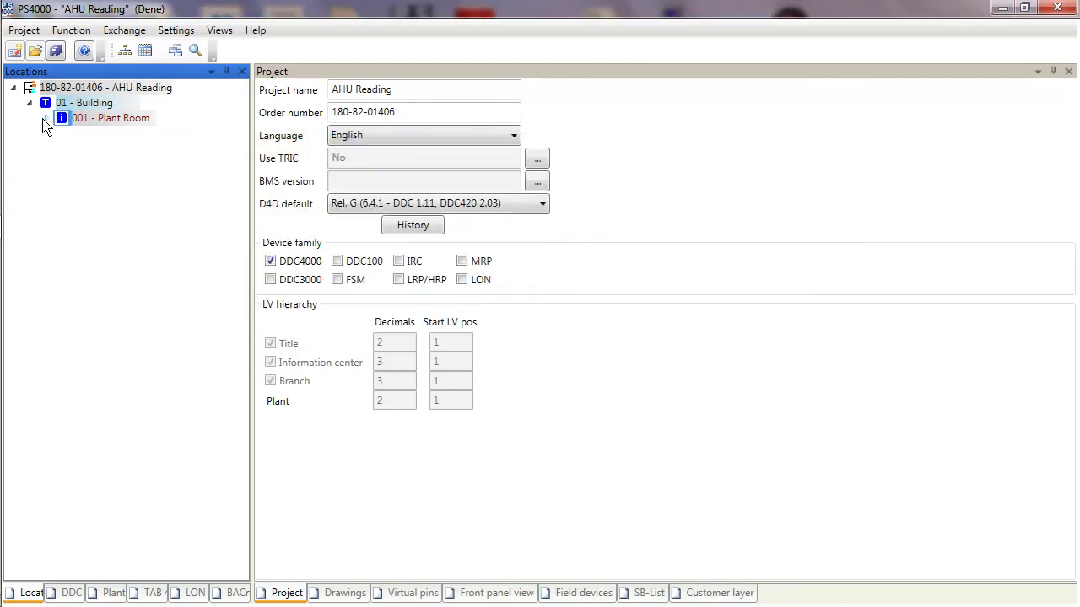
Step: Add a single 01 - Field inside 001 - Cabinet and show the DDC network tree
left_click(47, 123)
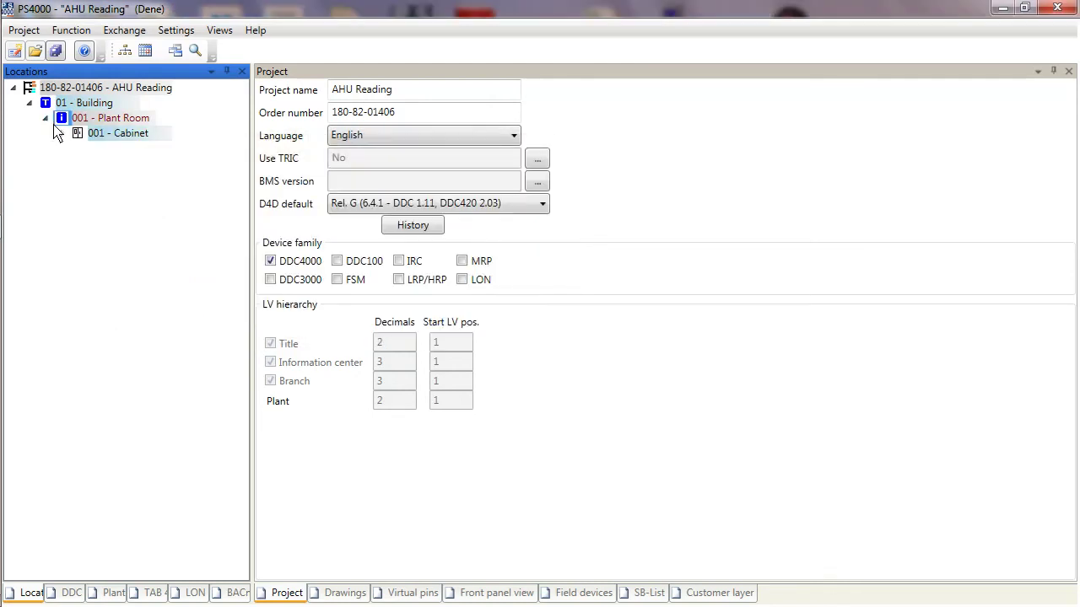
left_click(61, 134)
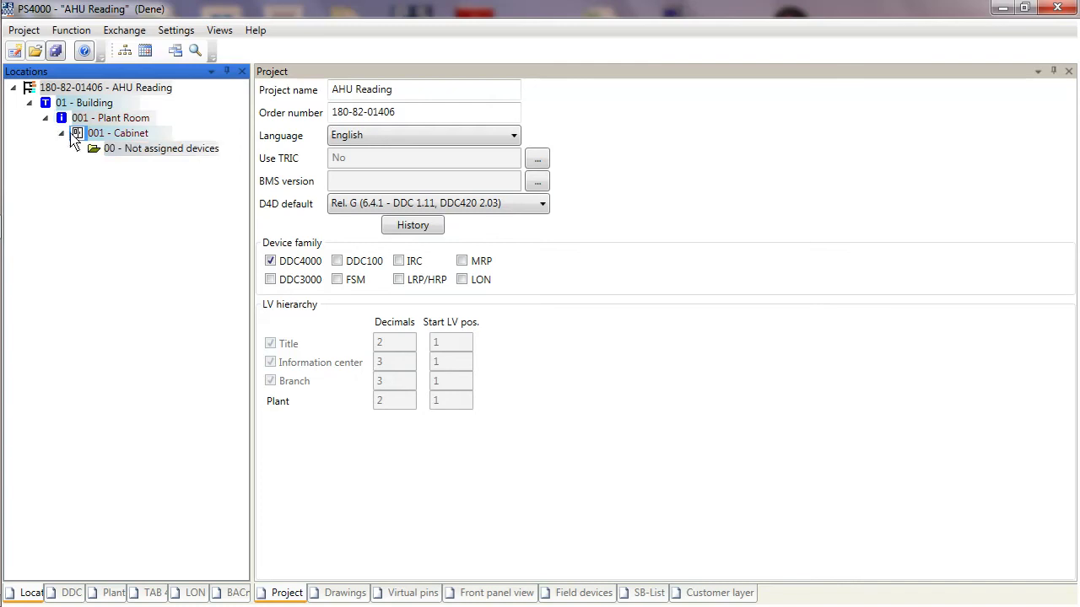
right_click(116, 136)
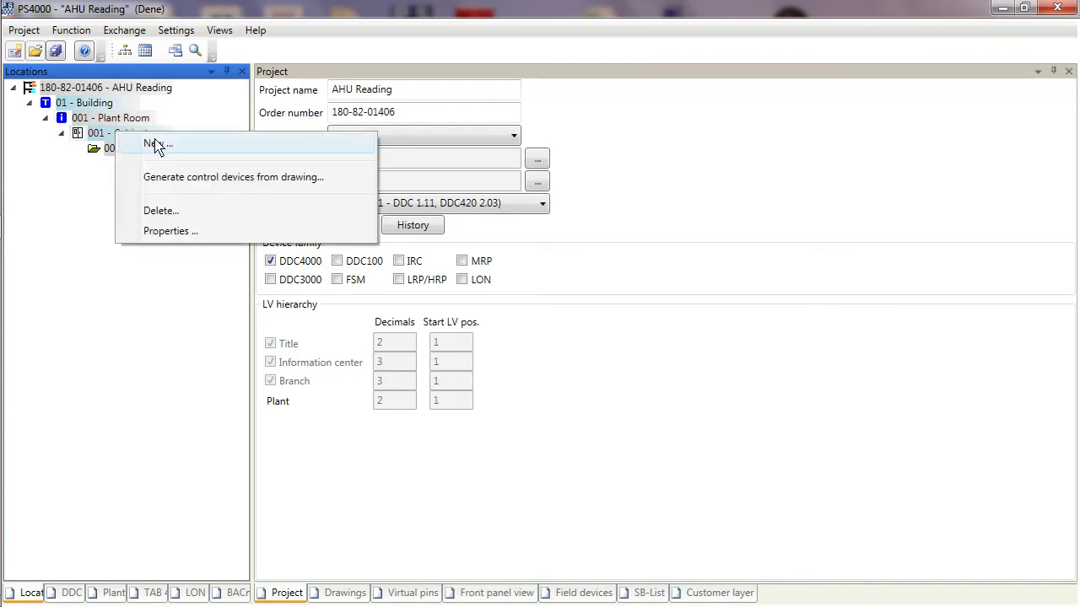
left_click(145, 144)
left_click(215, 212)
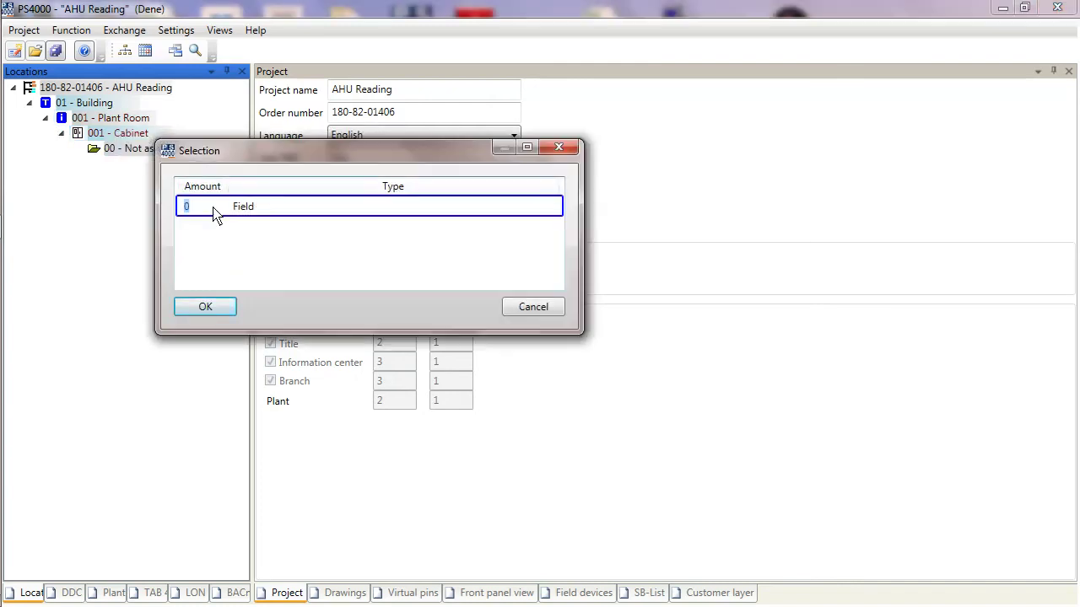
key("Return")
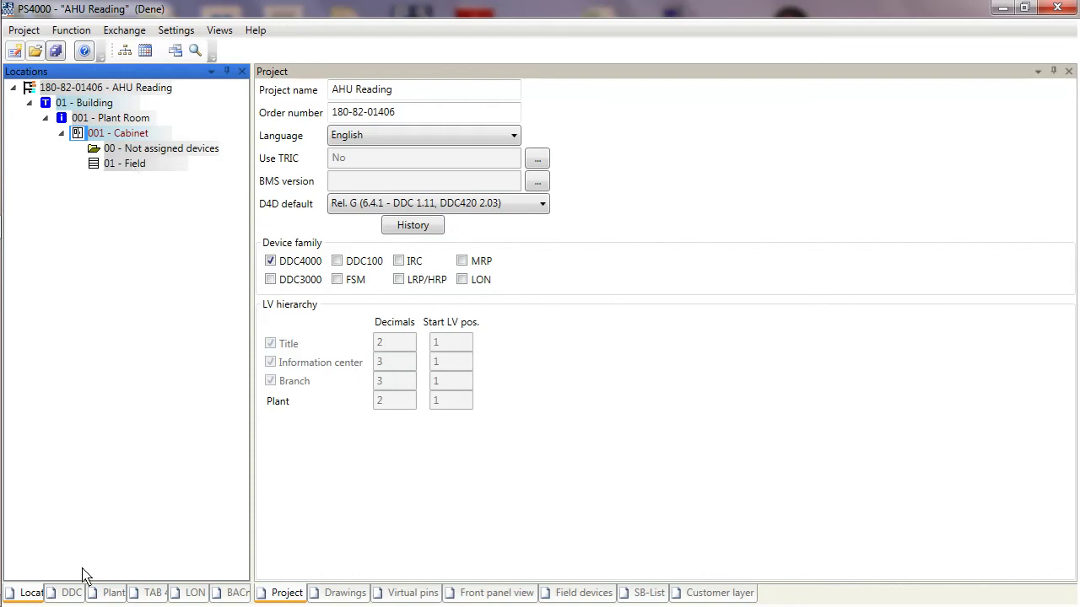
left_click(72, 592)
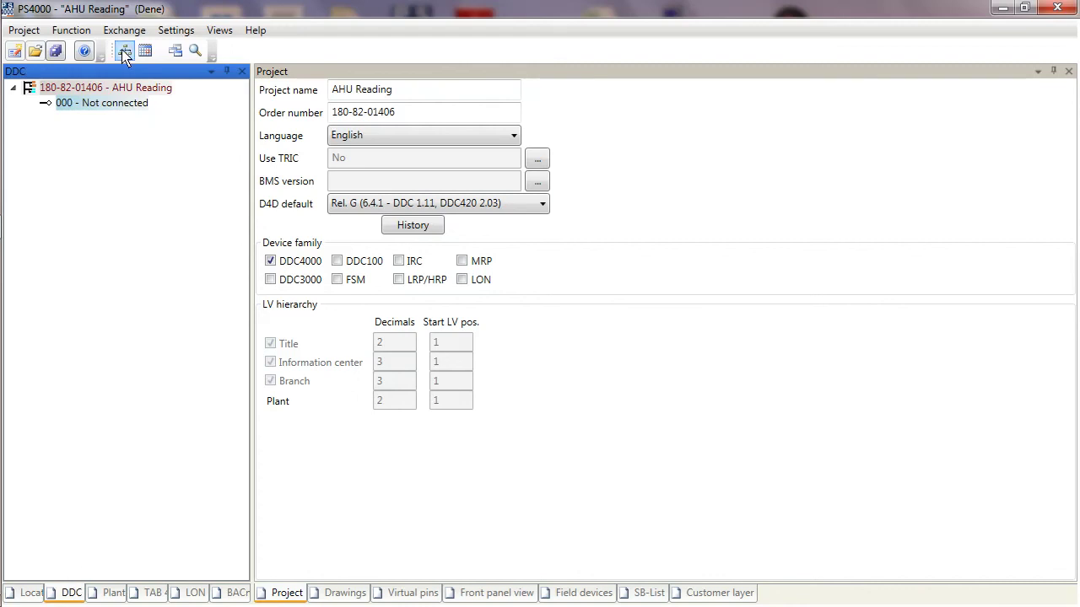
Step: Add one DDC4000 network, 001 - DDC4000 Network, under the AHU Reading project root
left_click(102, 91)
right_click(102, 91)
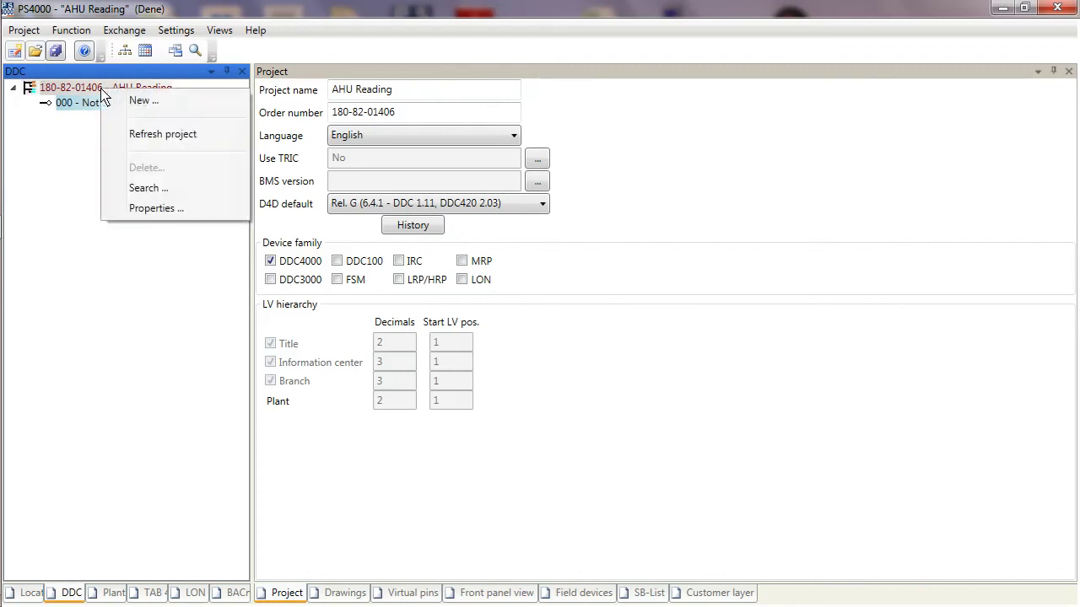
left_click(142, 102)
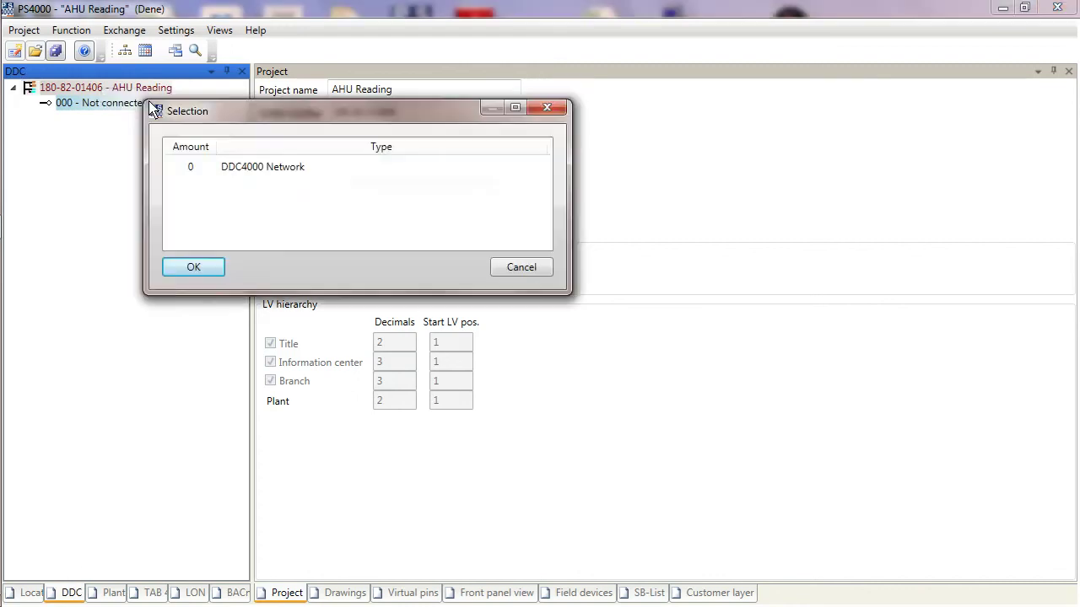
left_click(202, 180)
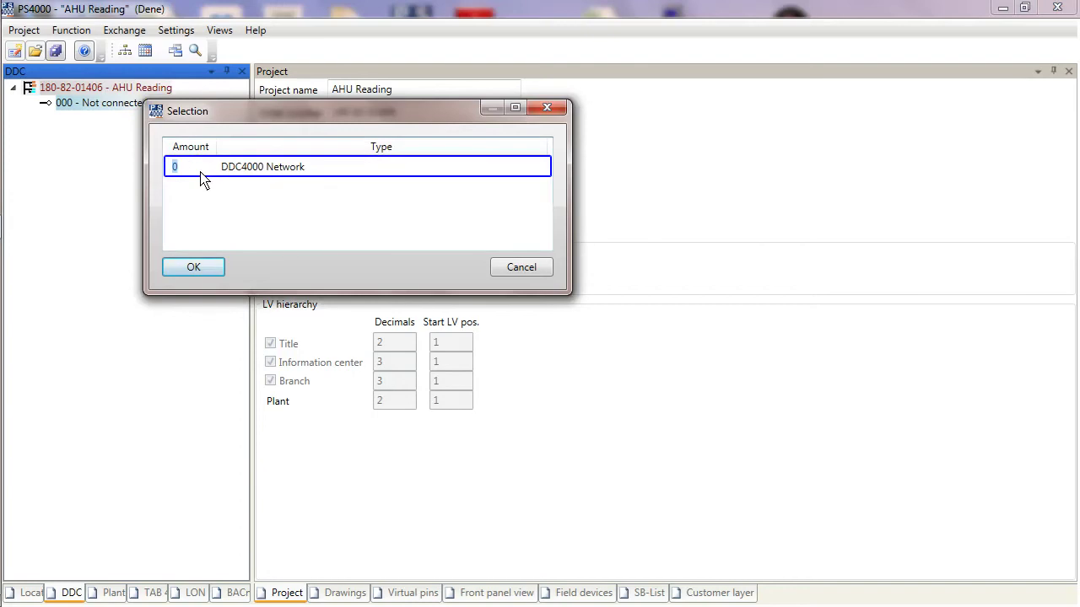
key("Return")
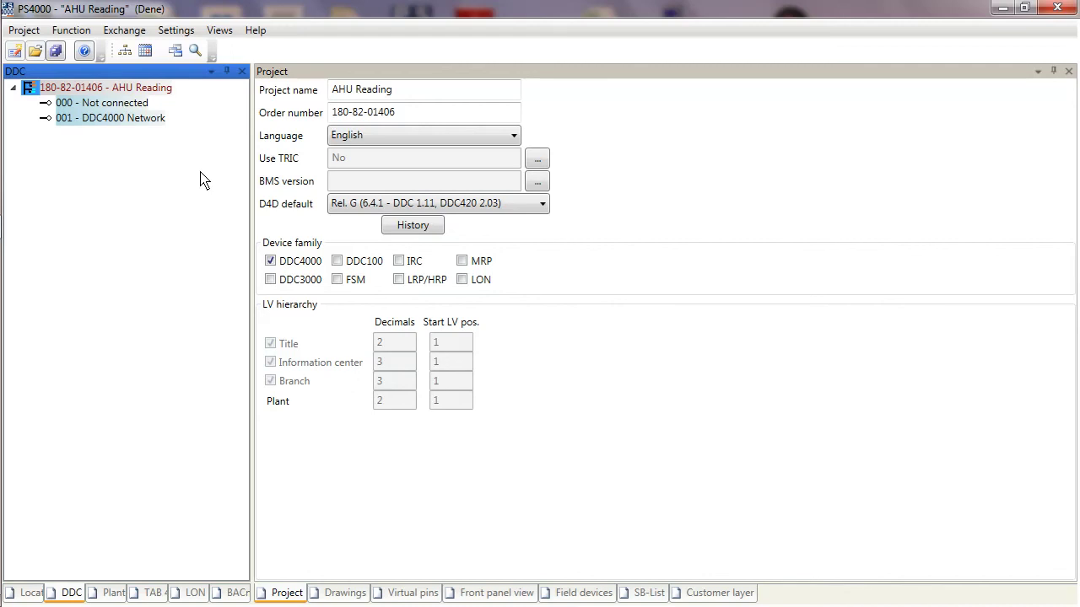
Step: Request one DDC420 controller for 01-Field on the DDC4000 network, with DDC4200 set to 0
right_click(86, 126)
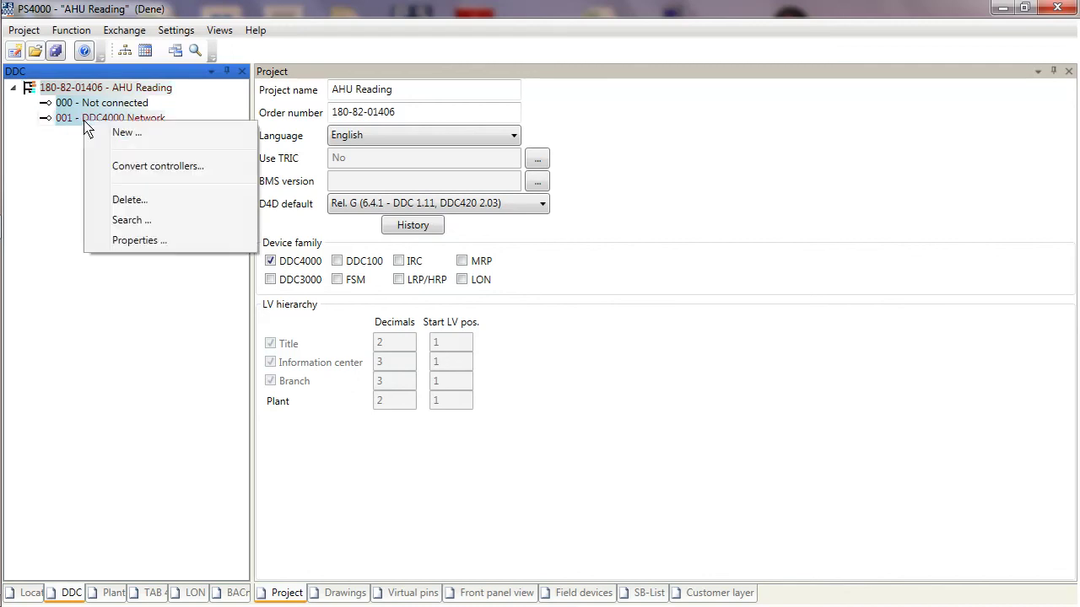
left_click(140, 141)
left_click(187, 330)
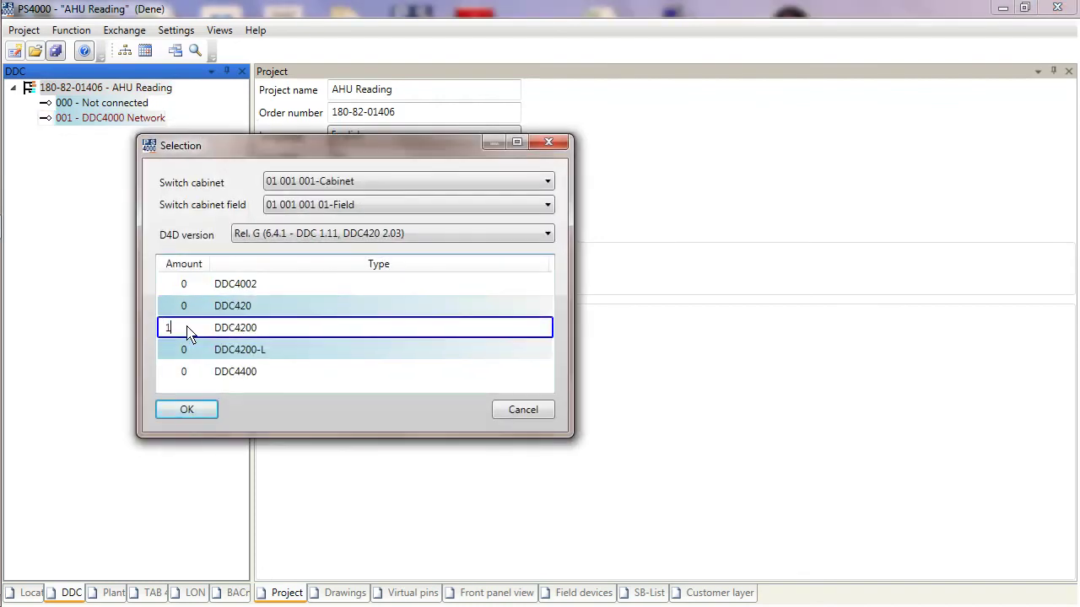
left_click(202, 307)
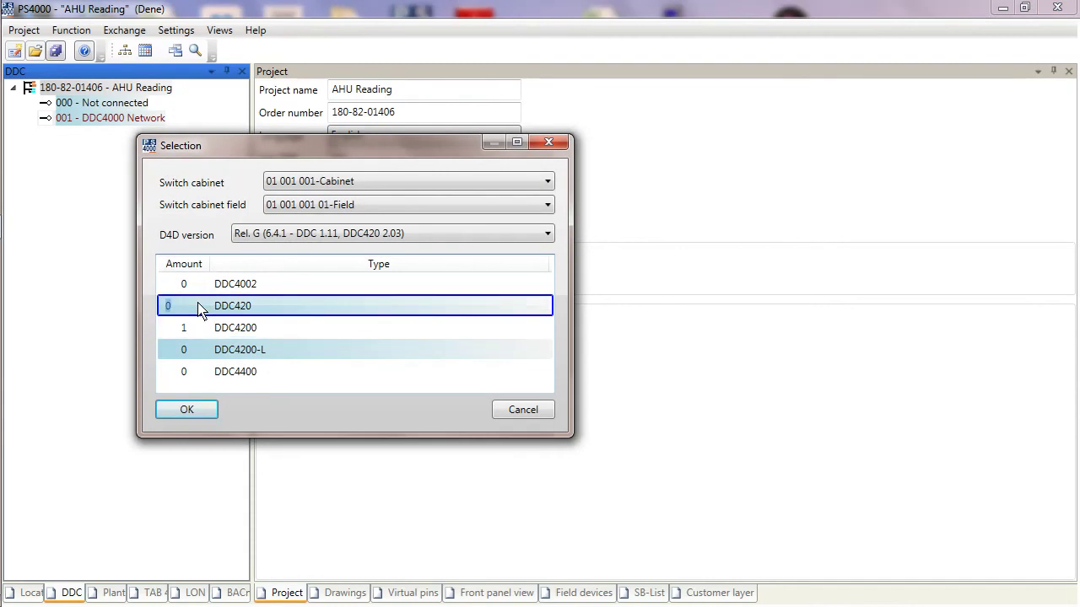
left_click(190, 334)
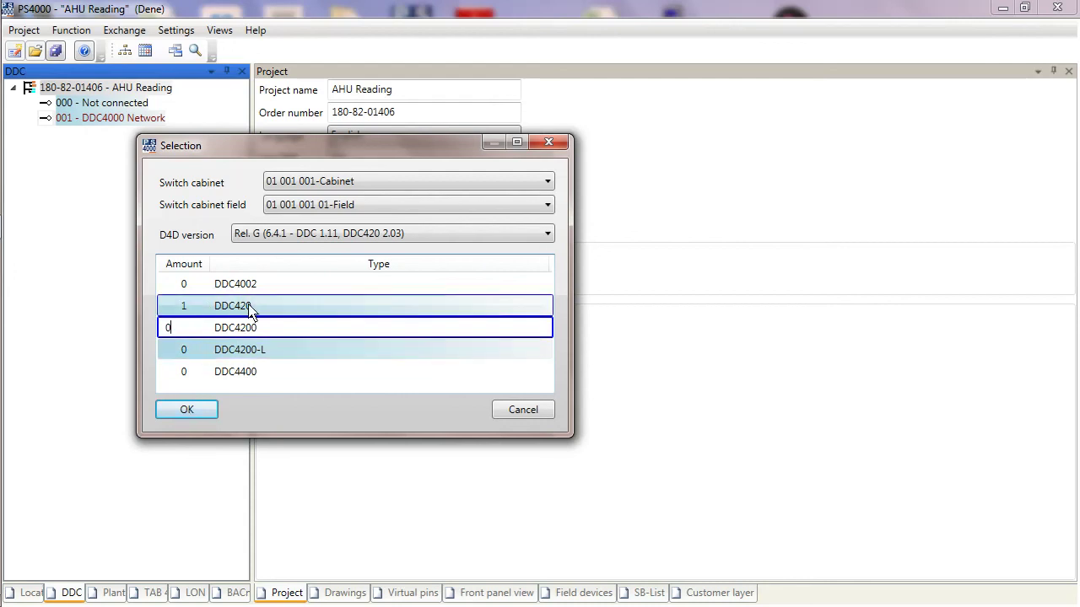
left_click(190, 410)
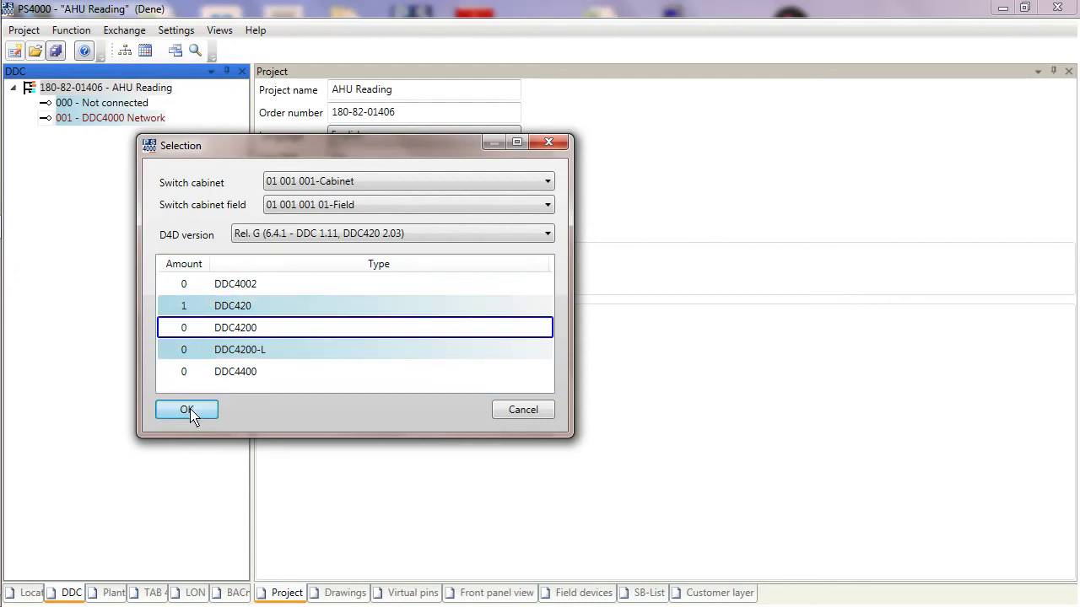
Step: Add the 001/01/000 DDC420 controller and review its TAB4000 and location assignments in Properties
left_click(188, 410)
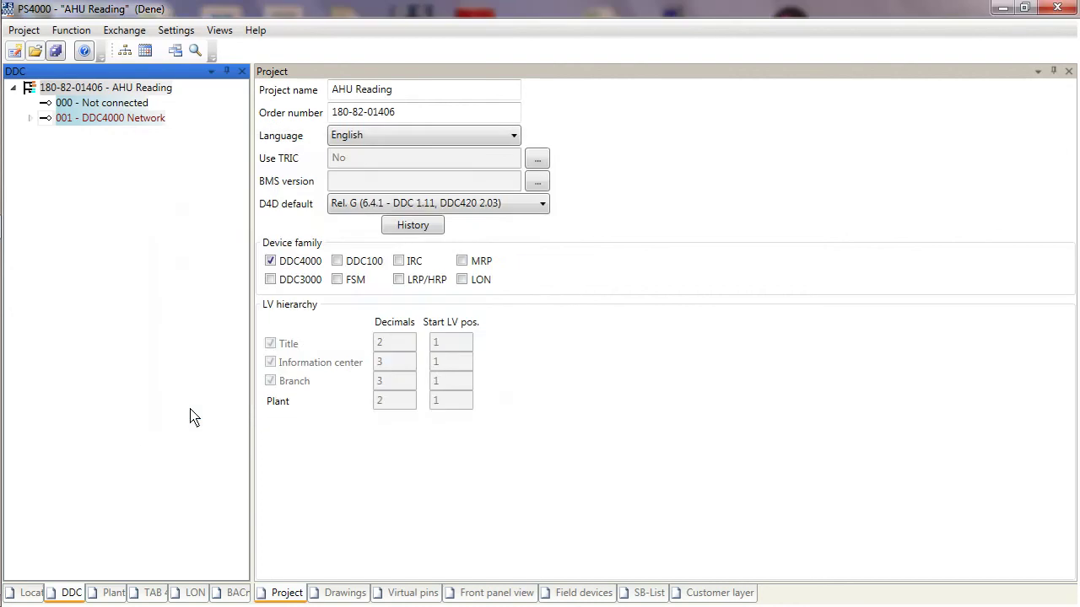
left_click(30, 119)
right_click(93, 139)
left_click(158, 427)
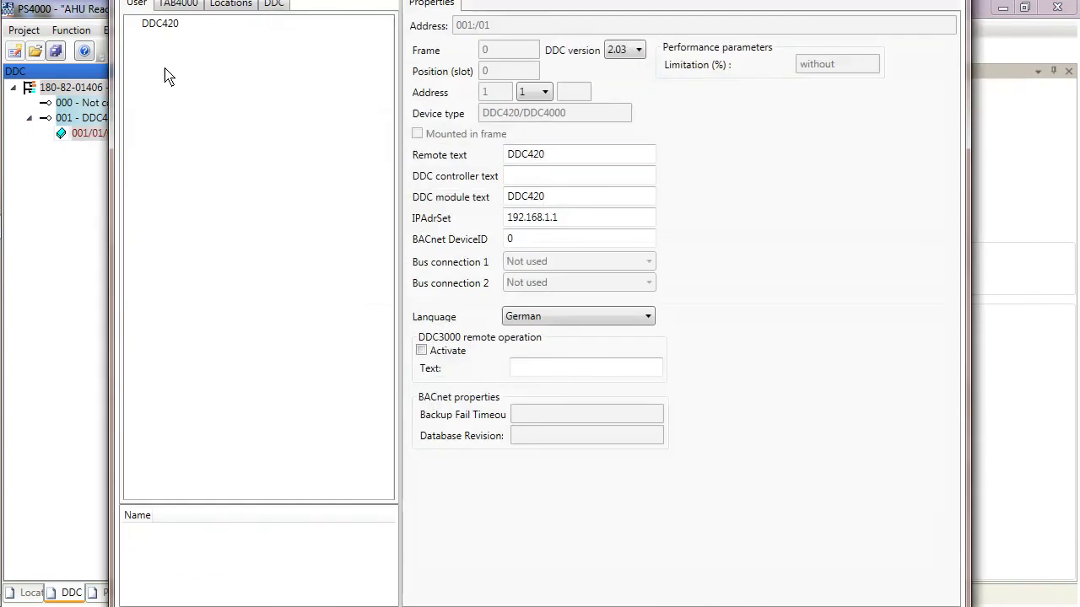
left_click(189, 4)
left_click(224, 5)
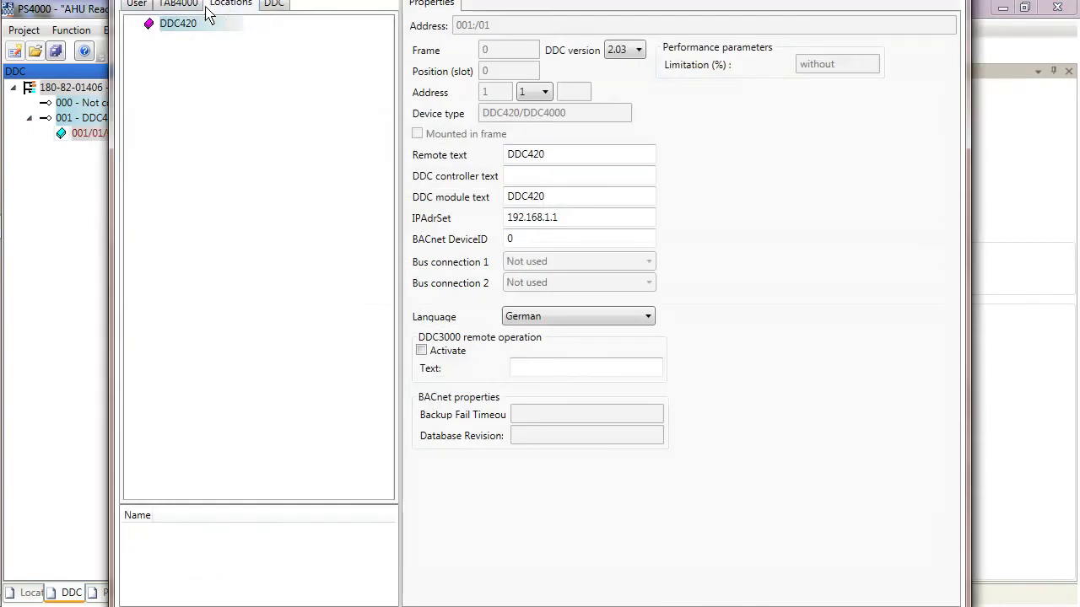
left_click(177, 24)
Step: Set the DDC420 controller's language to English and close its properties
left_click(136, 5)
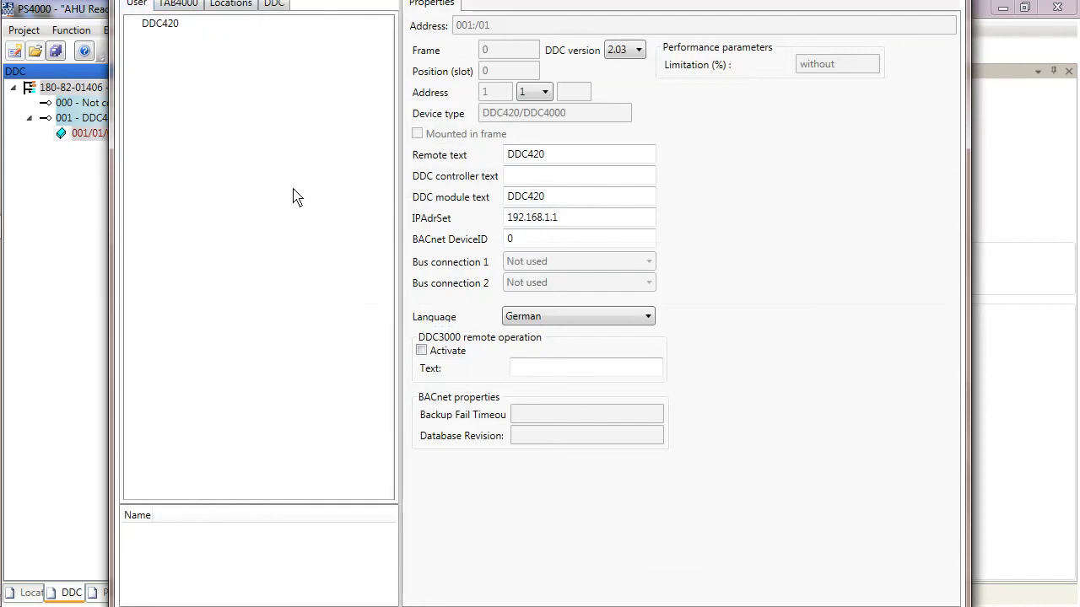
left_click(647, 316)
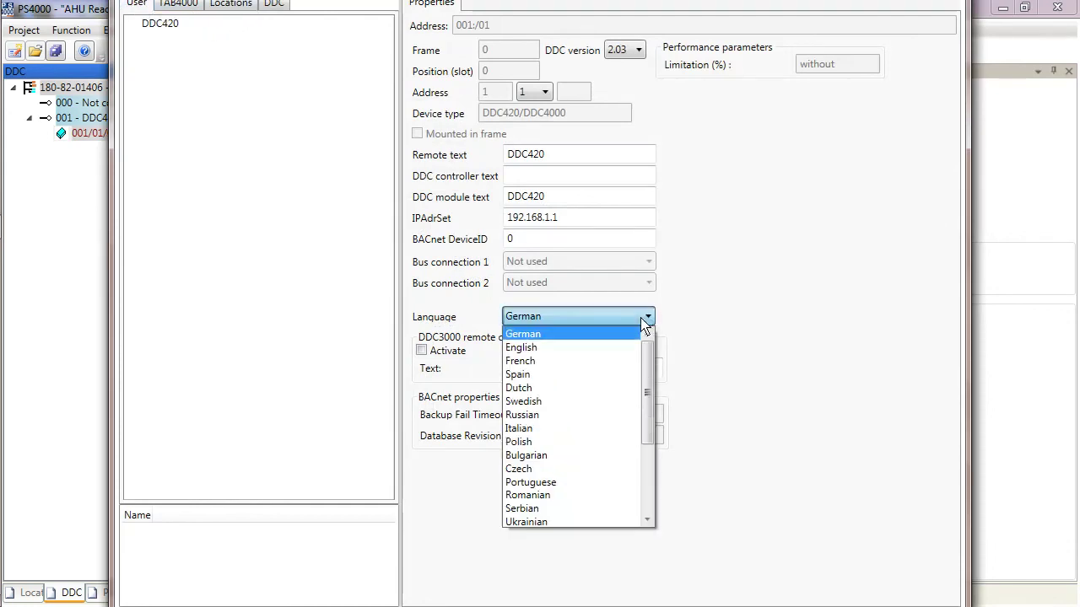
left_click(549, 349)
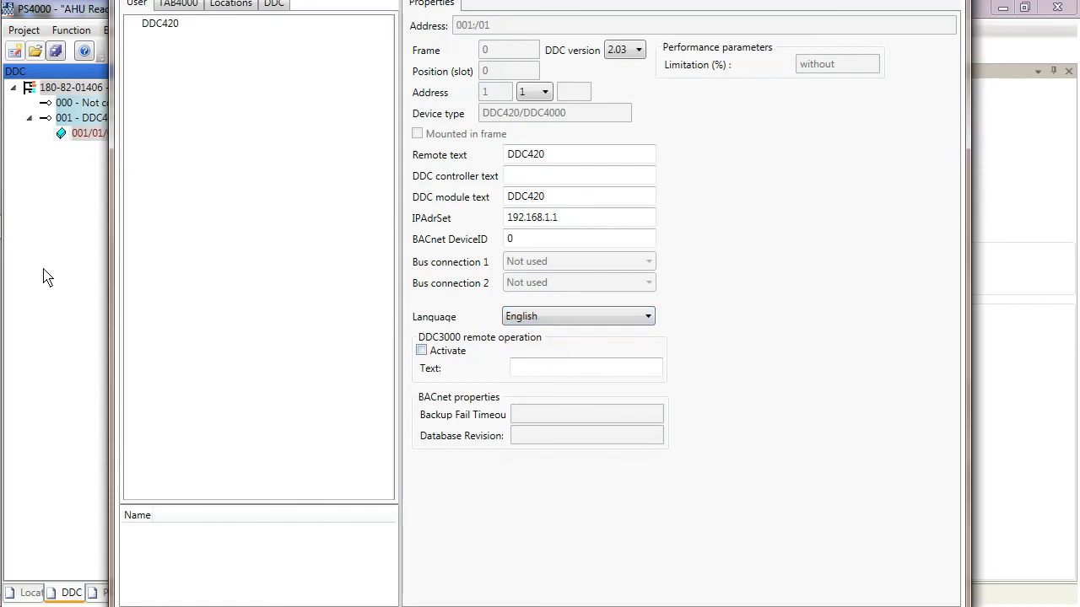
key("Return")
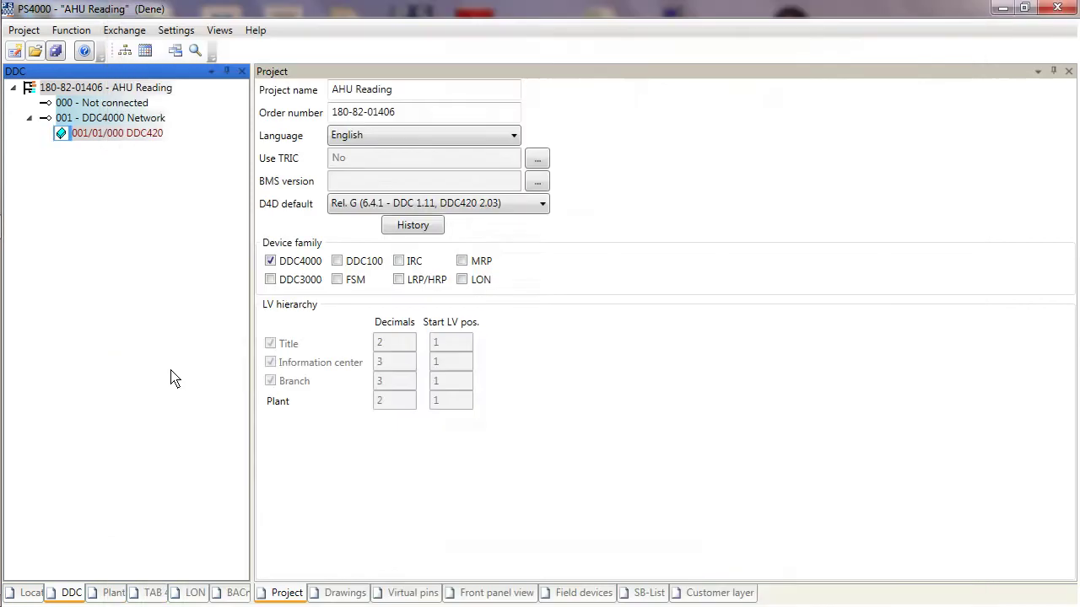
Step: Confirm in the locations tree that 01-Field holds the DDC420 controller
left_click(25, 596)
left_click(78, 164)
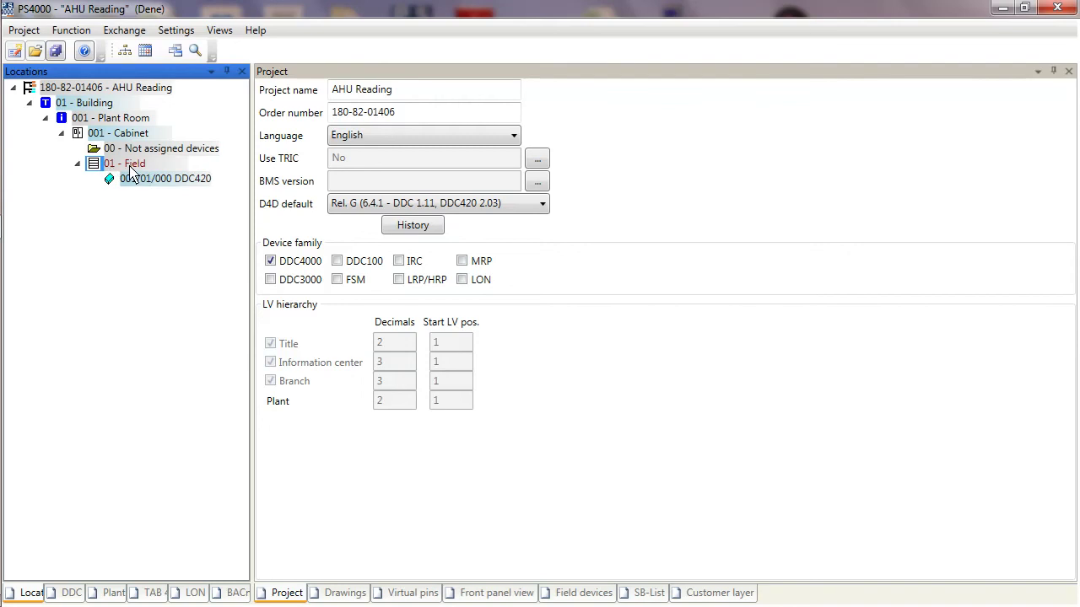
left_click(71, 593)
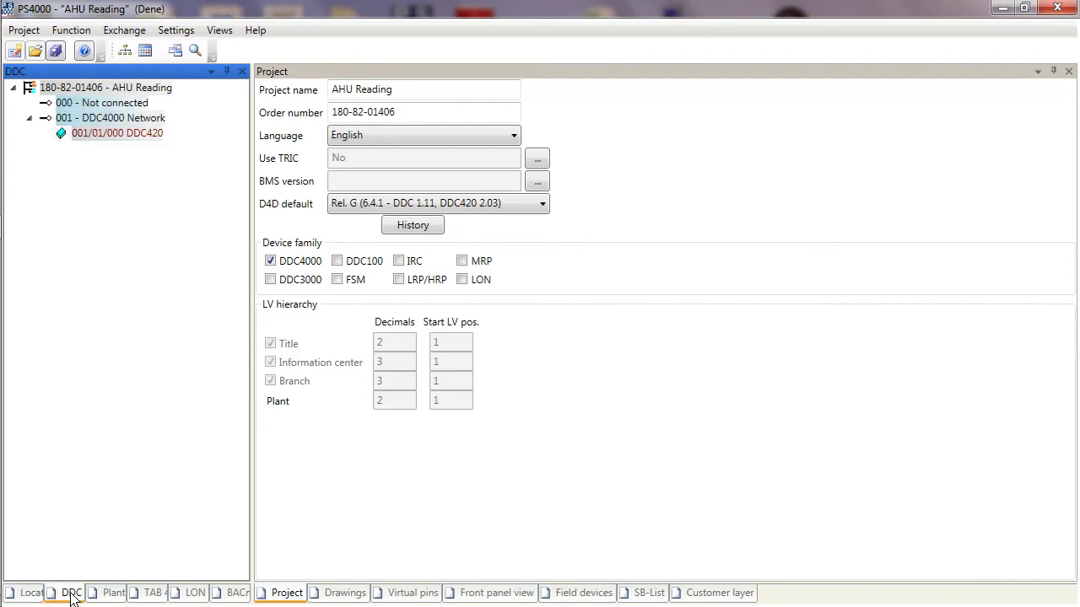
left_click(97, 138)
right_click(98, 138)
mouse_move(133, 145)
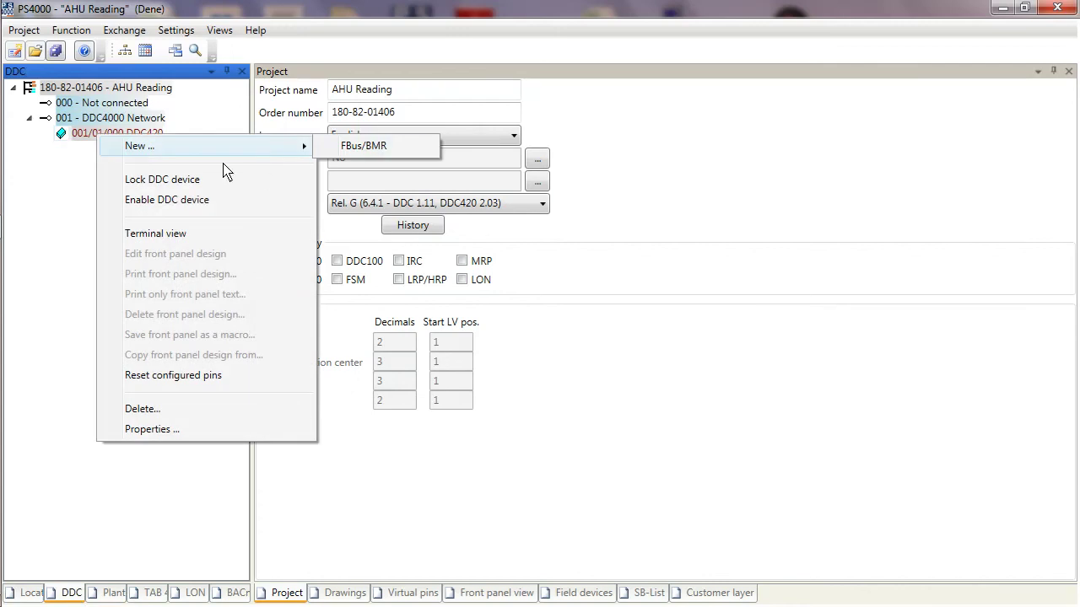
Step: Start adding another controller to the DDC4000 network, keeping 01-Field as the cabinet field
left_click(89, 118)
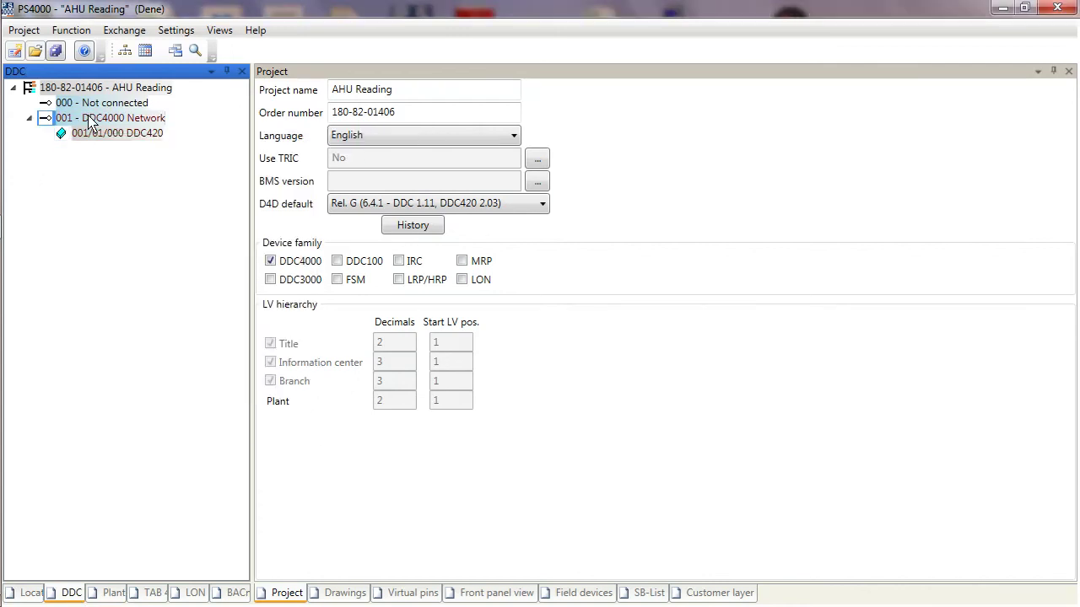
right_click(88, 118)
left_click(126, 134)
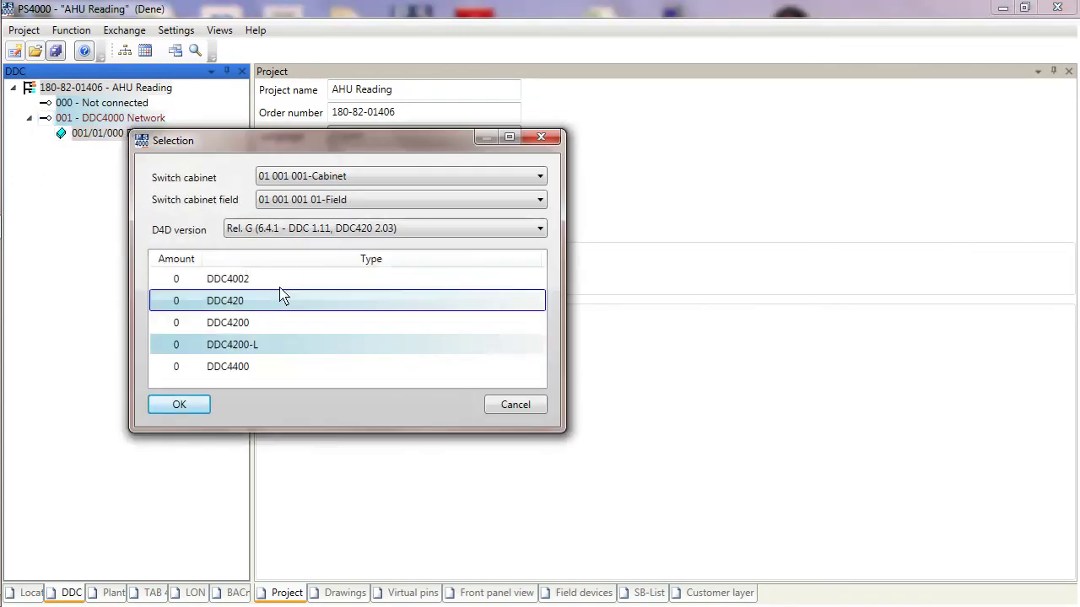
left_click(540, 177)
left_click(542, 180)
left_click(542, 202)
left_click(542, 203)
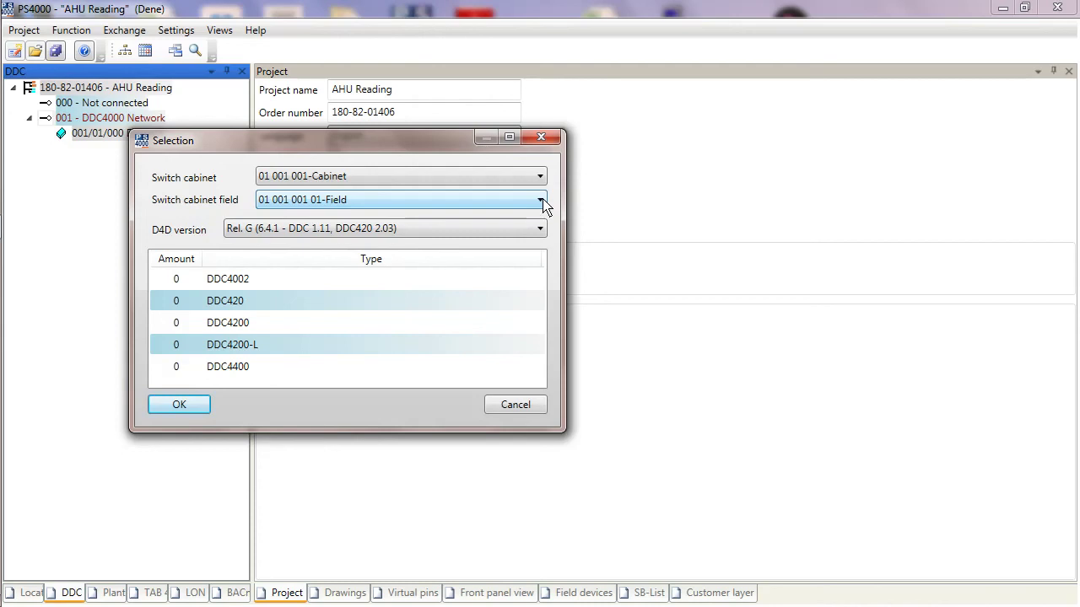
Step: Review the switch cabinet and cabinet field choices, then cancel the Selection dialog
left_click(541, 177)
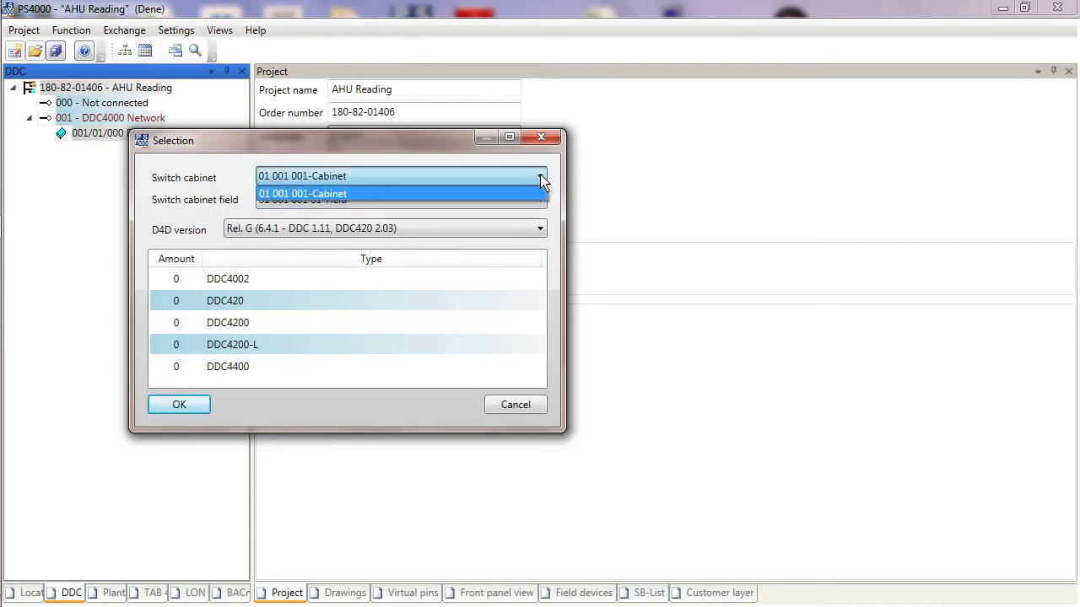
left_click(541, 177)
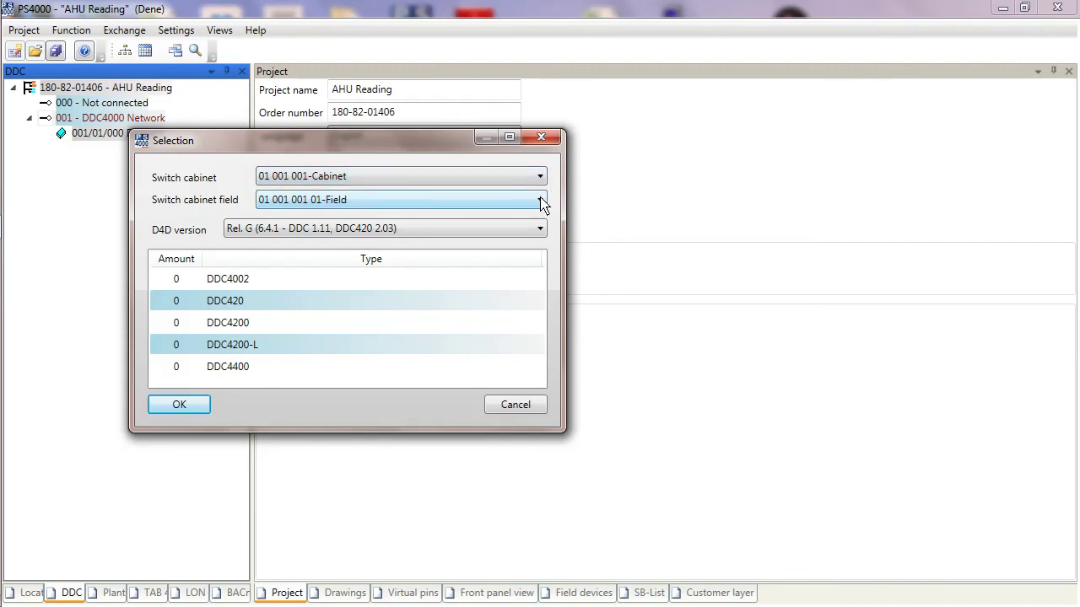
left_click(540, 201)
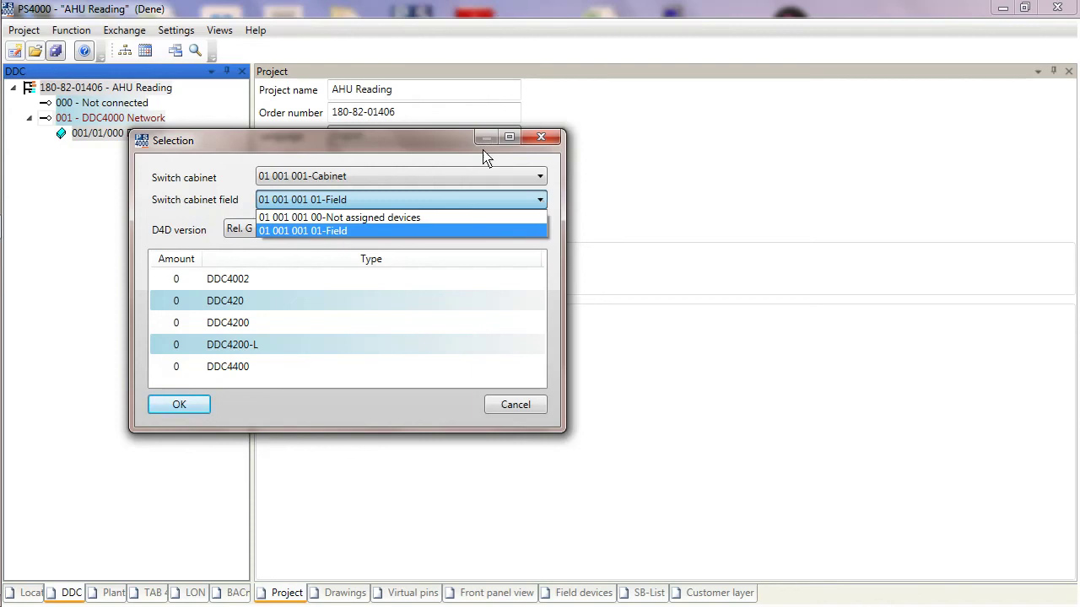
left_click(513, 410)
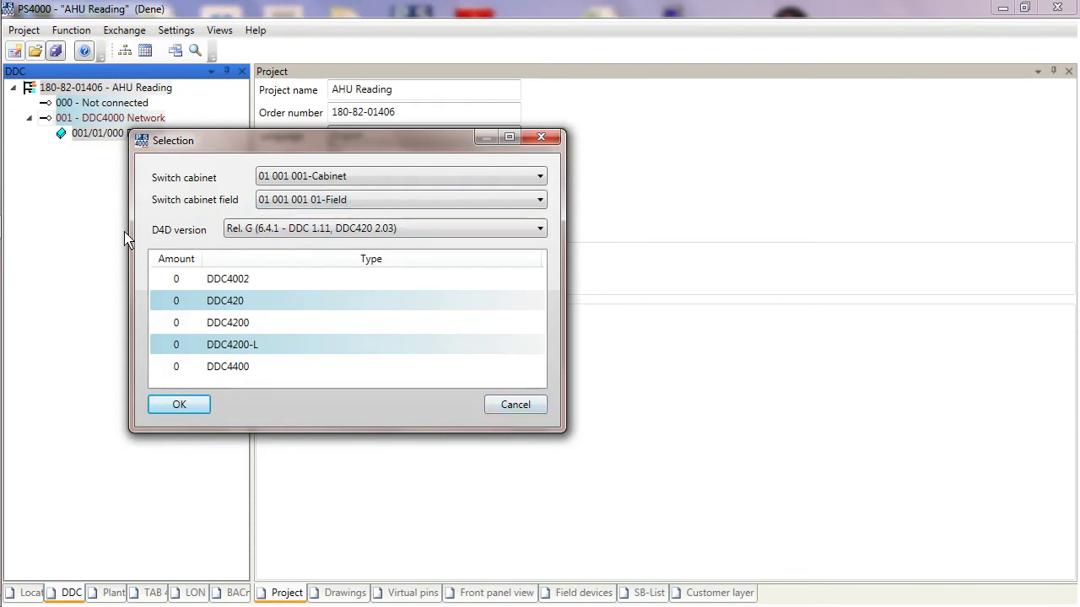
left_click(506, 408)
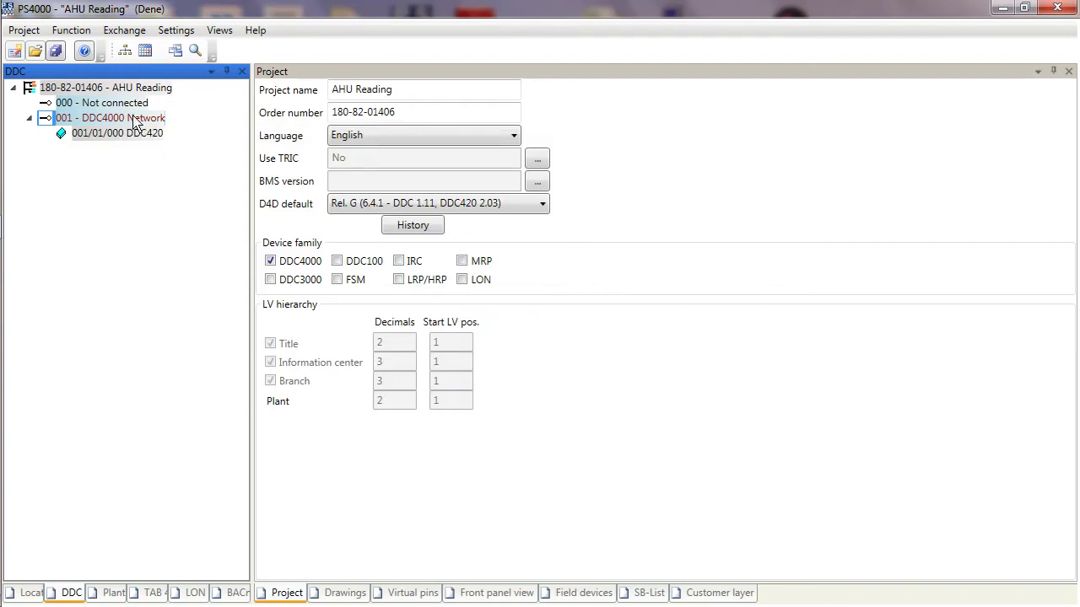
Step: Set the DDC420 controller's BACnet number to 99 in the network configuration
right_click(133, 117)
left_click(186, 238)
left_click(518, 7)
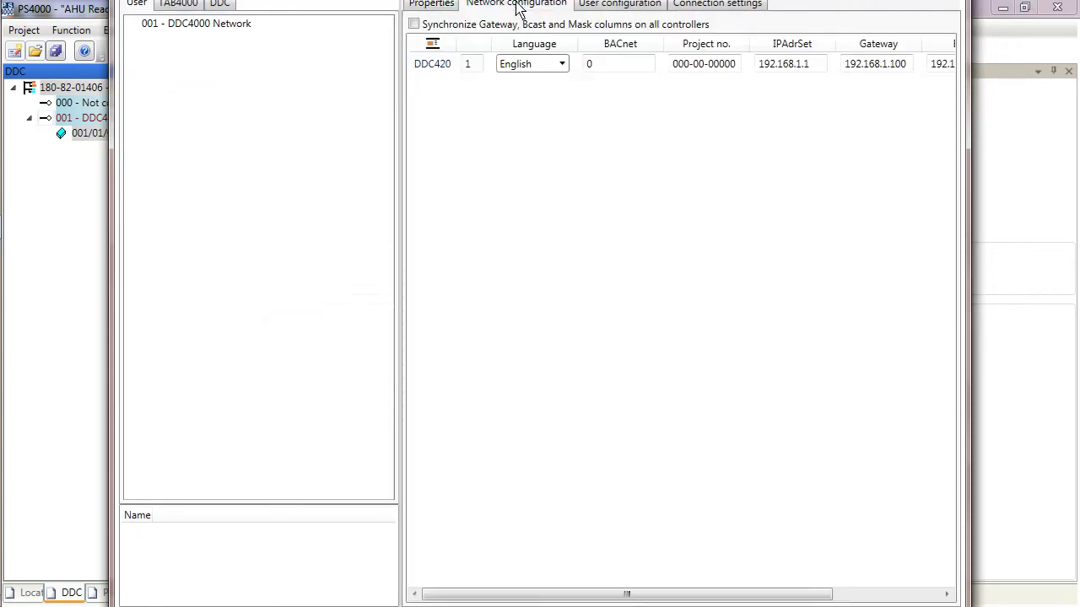
left_click(634, 65)
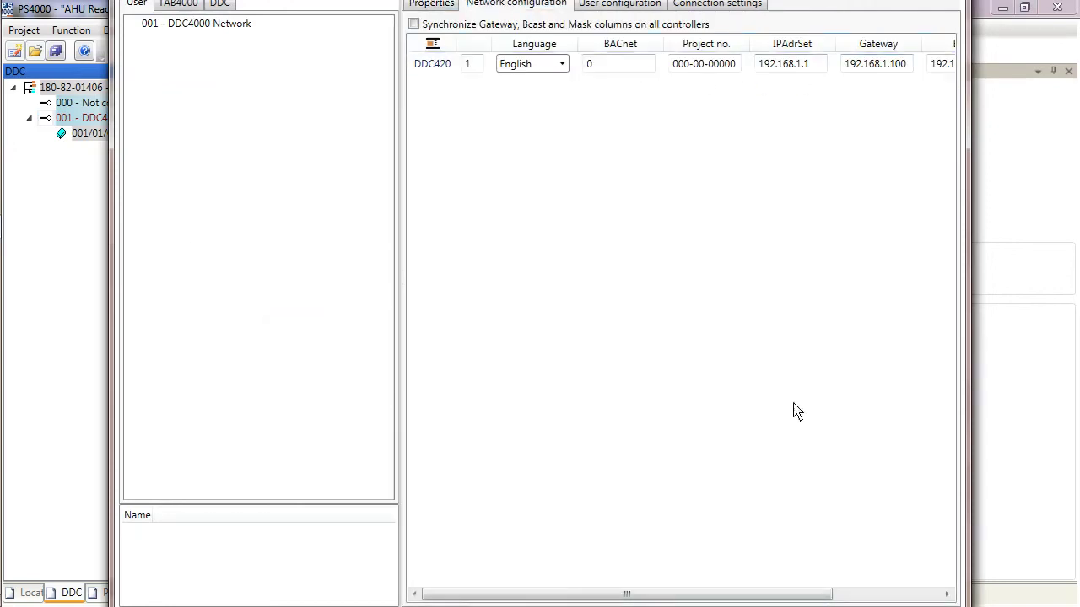
left_click_drag(598, 596, 780, 602)
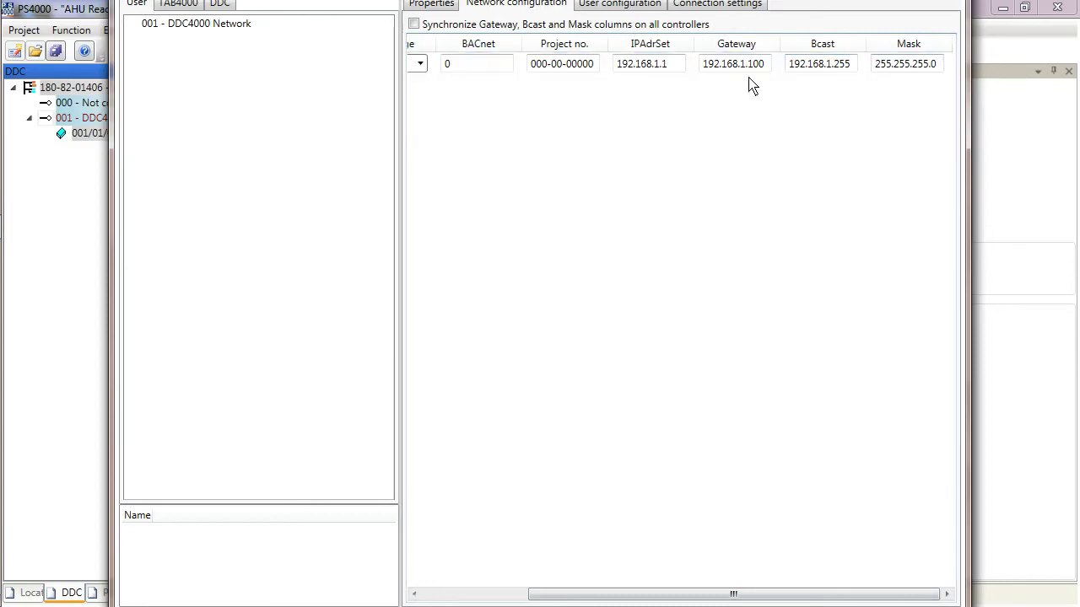
left_click(447, 65)
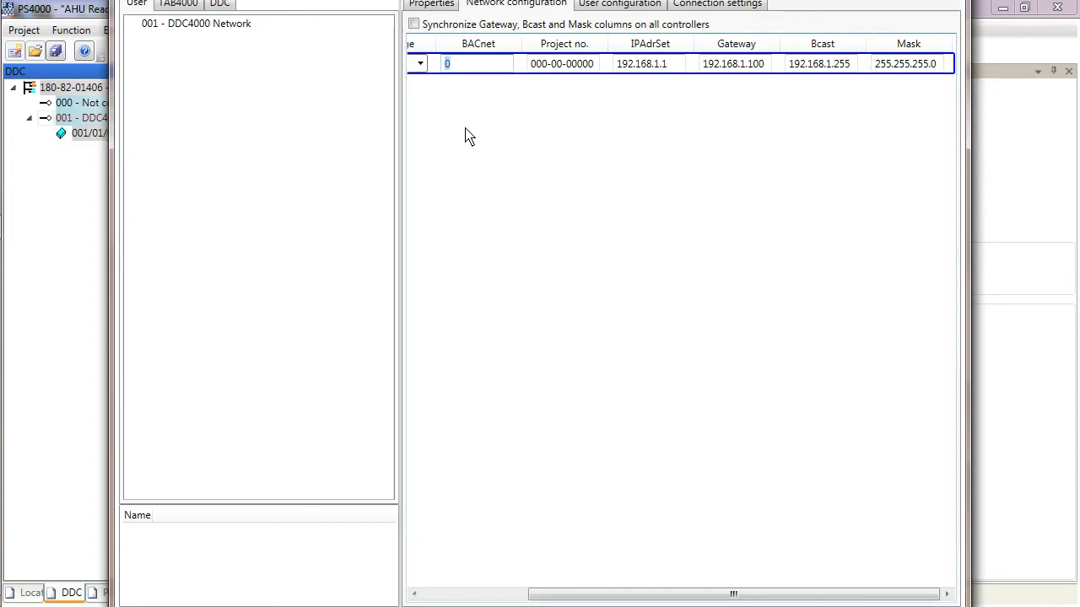
key("Return")
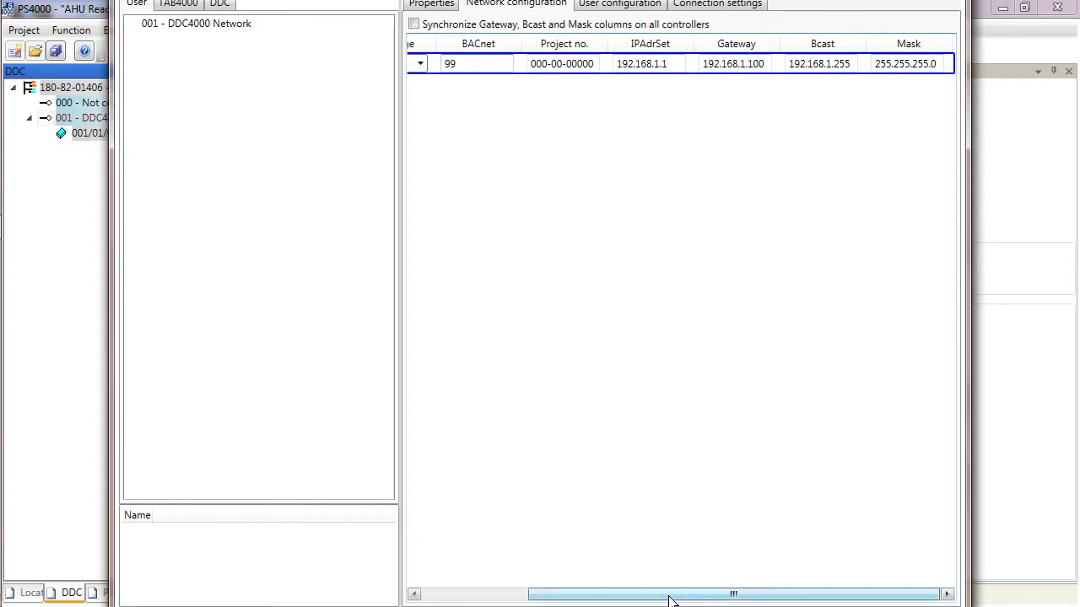
Step: Set the DDC420 IP address to 192.168.1.99 and gateway to 192.168.1.1, then confirm
left_click(669, 64)
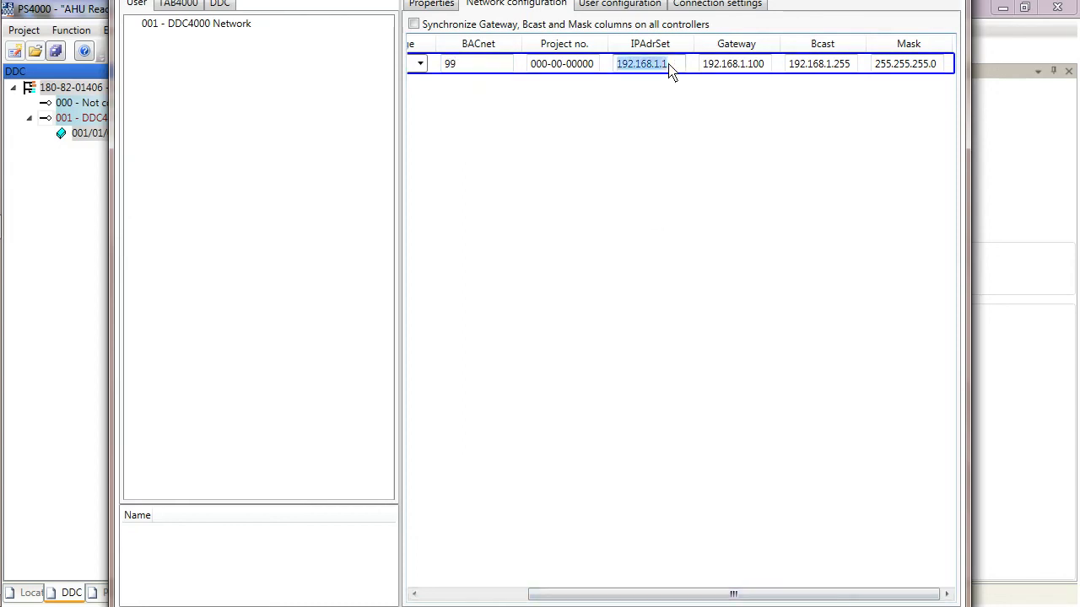
left_click(668, 65)
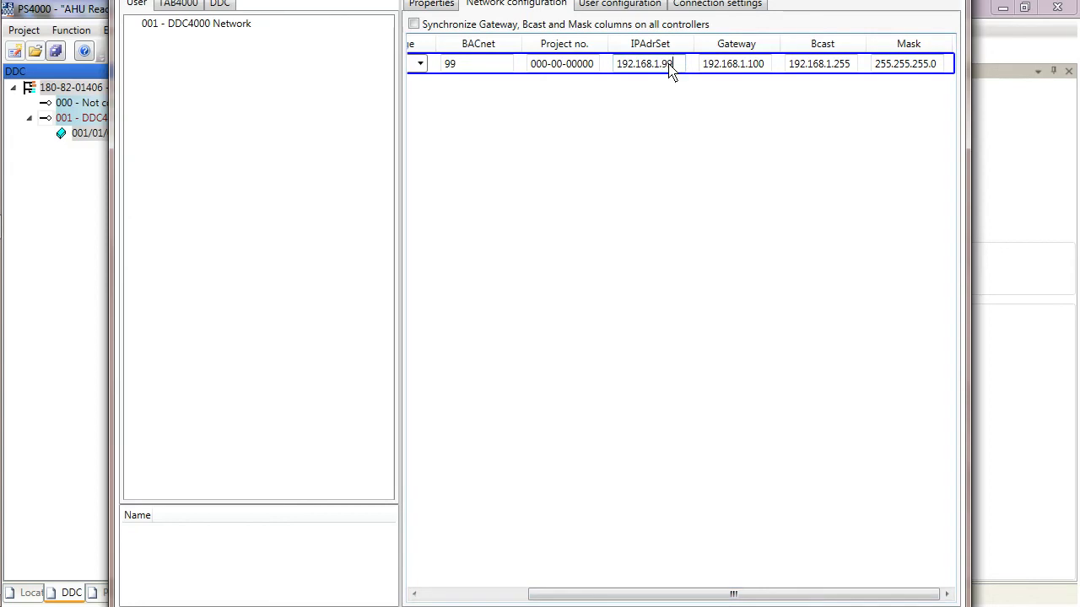
left_click(768, 66)
left_click(766, 65)
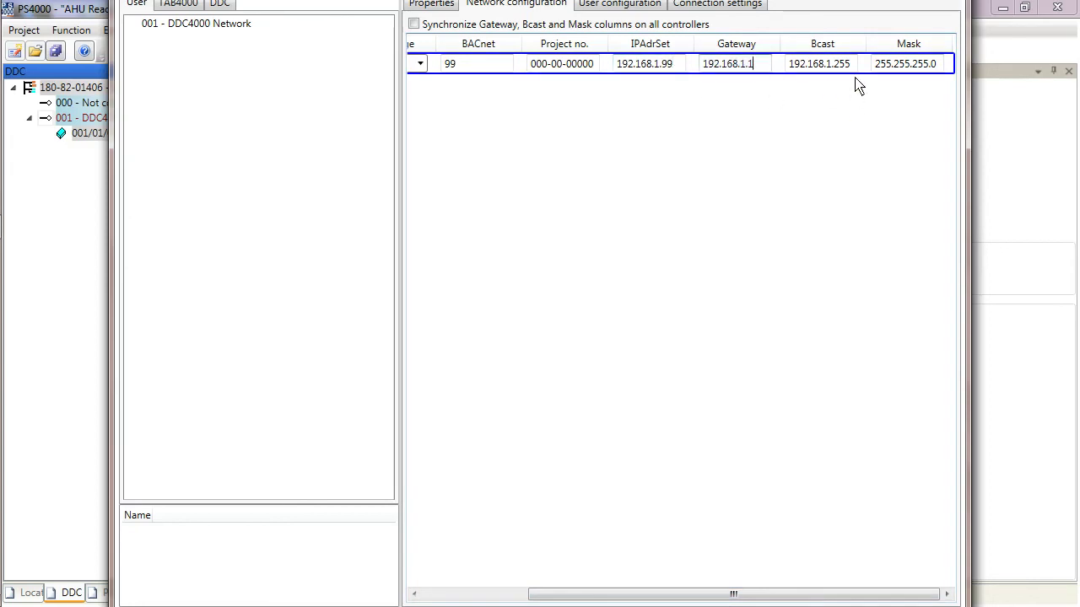
left_click_drag(745, 593, 637, 593)
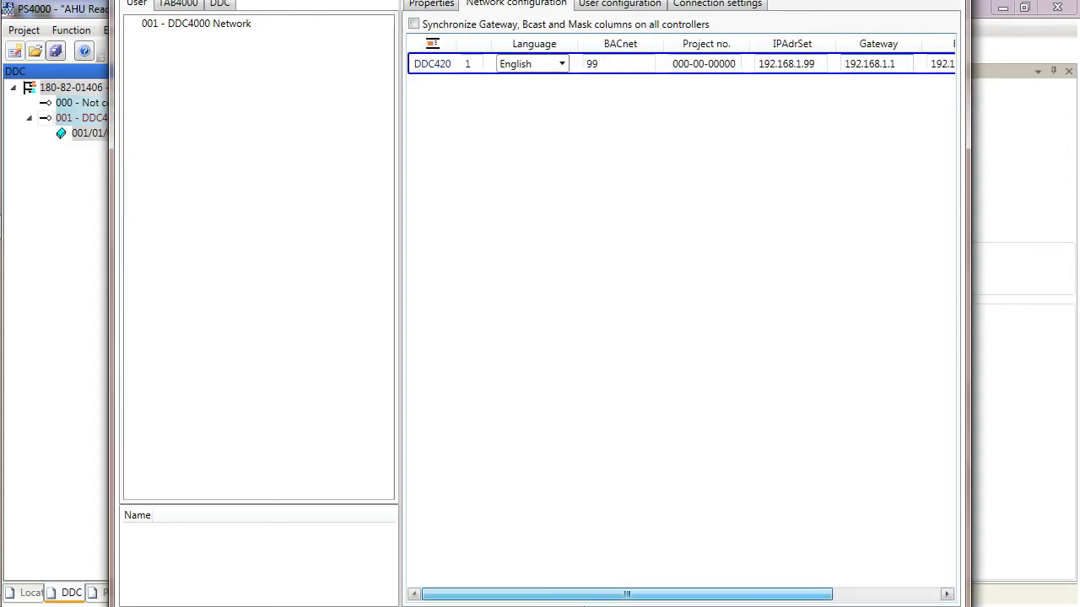
left_click(464, 67)
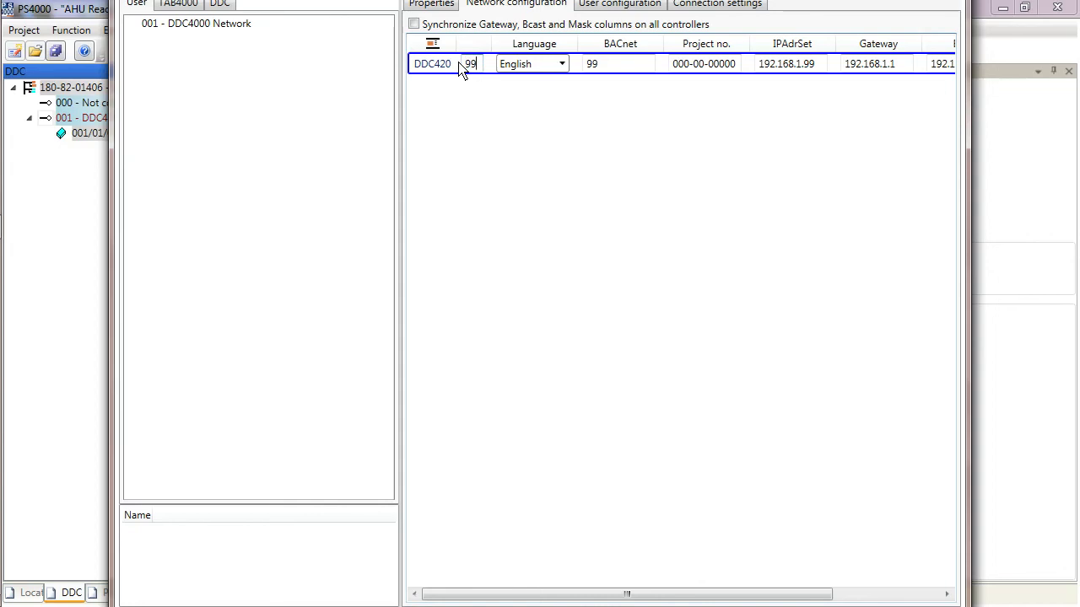
key("Return")
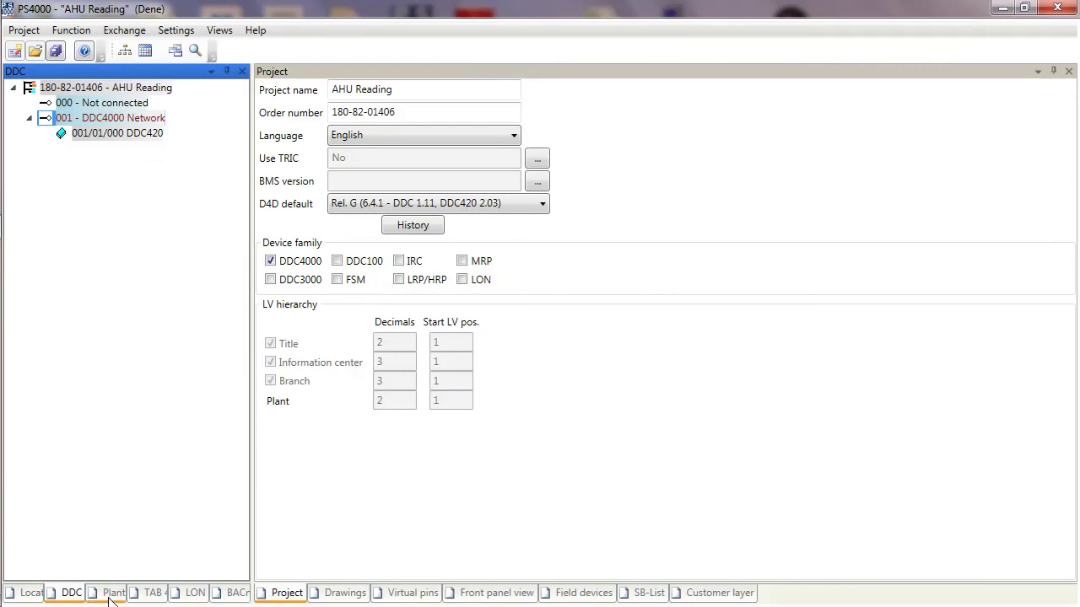
Step: Open the 001/01/000 DDC420 terminal view with pins P1–P15, plant hierarchy panel alongside
left_click(112, 593)
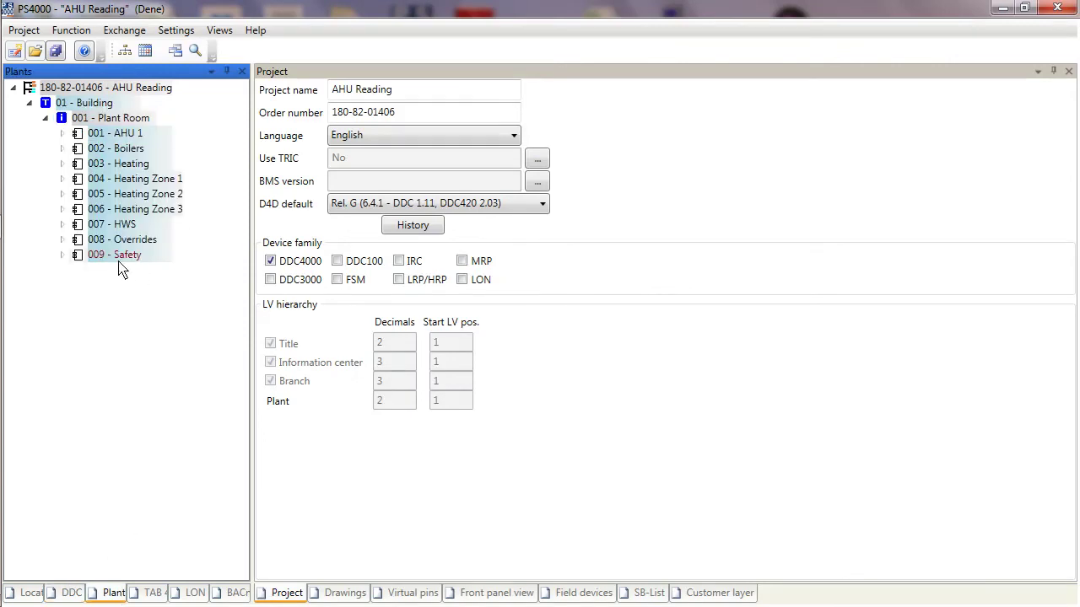
left_click(72, 593)
double_click(88, 140)
right_click(86, 137)
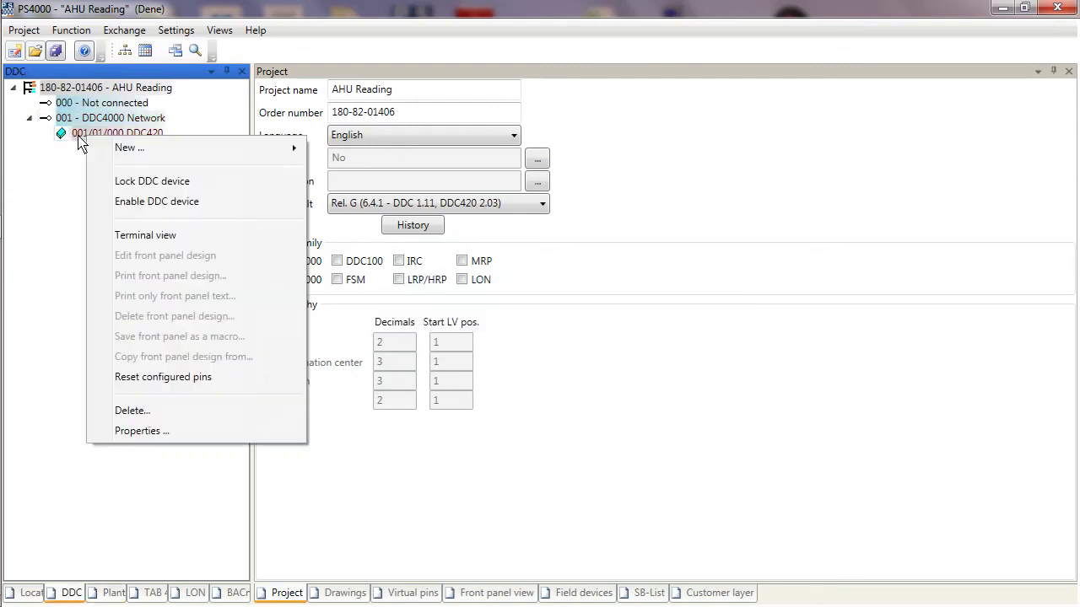
left_click(144, 240)
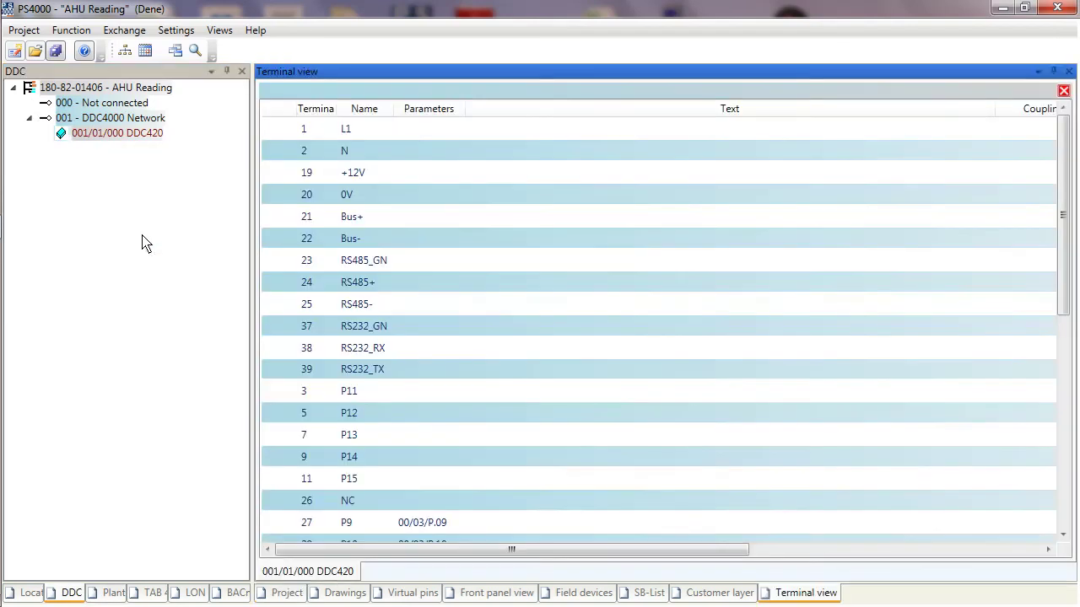
left_click_drag(1068, 175, 1070, 342)
left_click(492, 172)
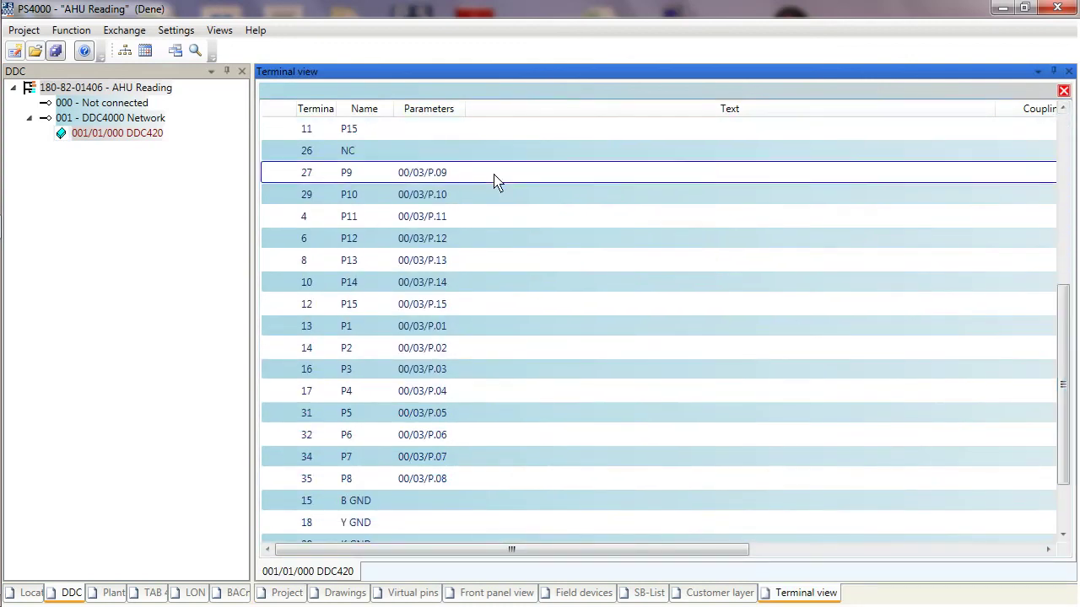
left_click_drag(451, 197, 455, 426)
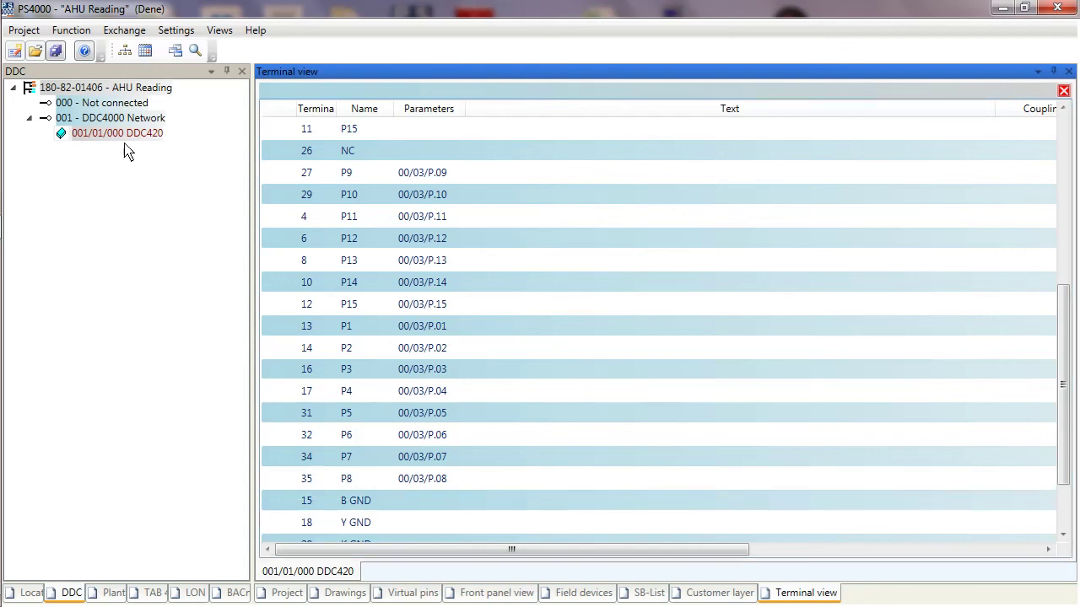
left_click(114, 593)
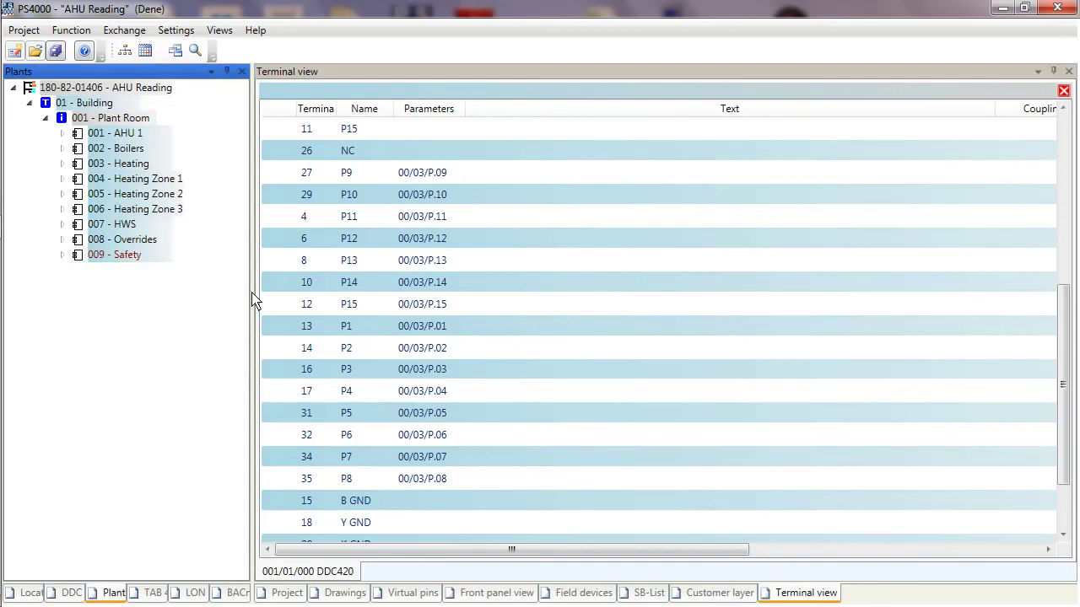
Step: Expand 007 - HWS and load the 05 - Sensors group's texts into the text table
left_click(466, 419)
left_click(138, 277)
left_click(63, 225)
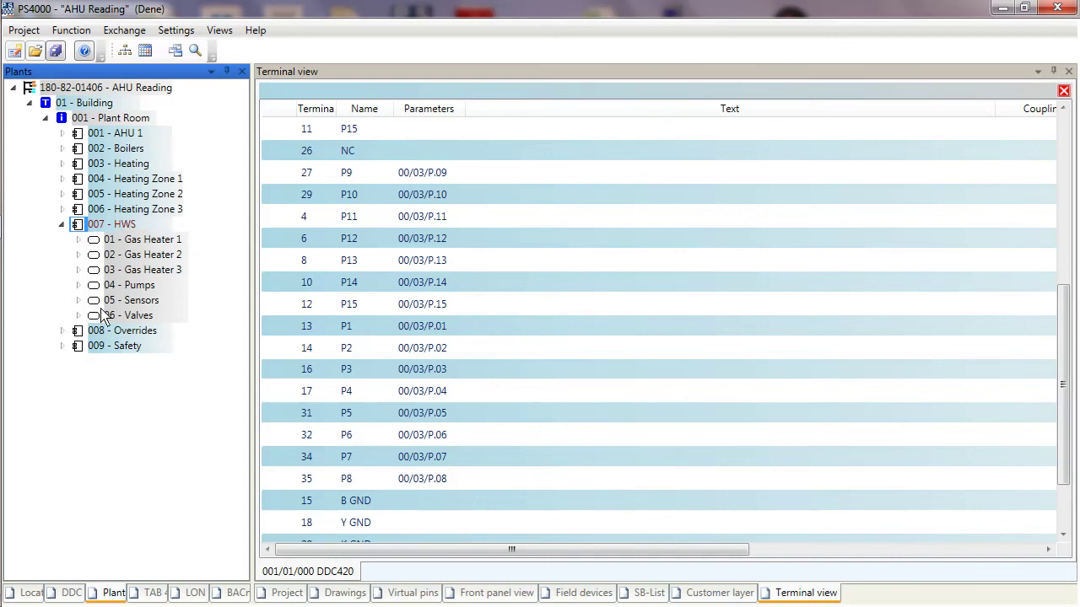
left_click(142, 242)
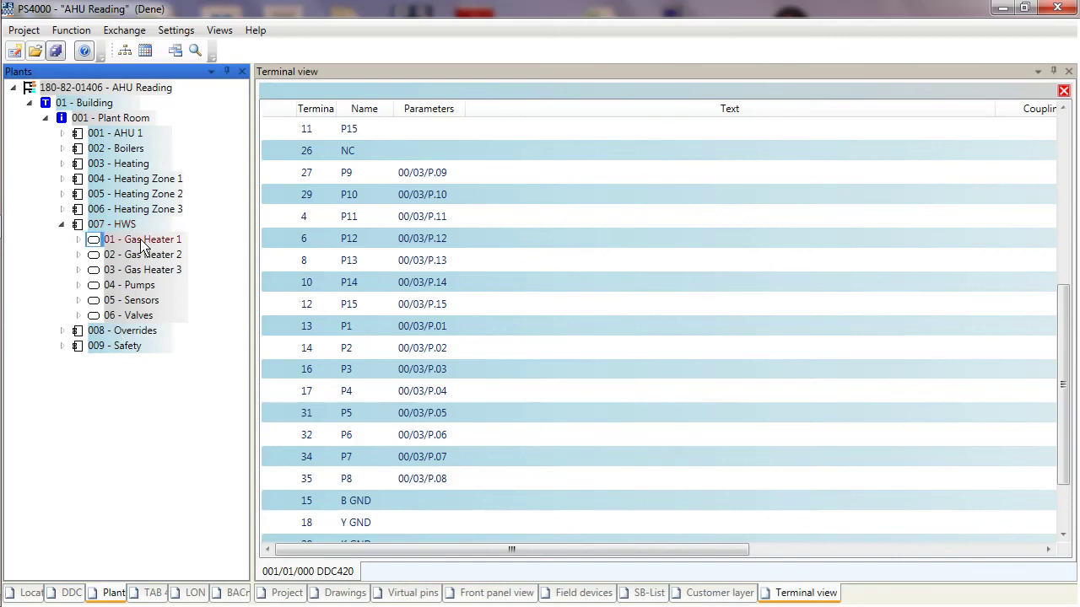
left_click(136, 306)
right_click(136, 307)
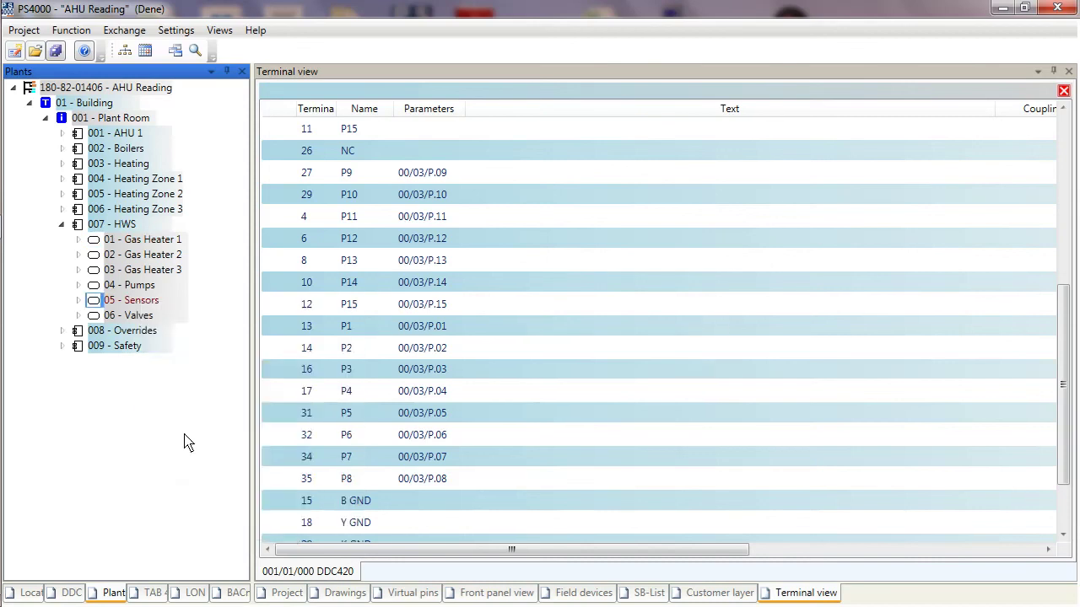
left_click(187, 435)
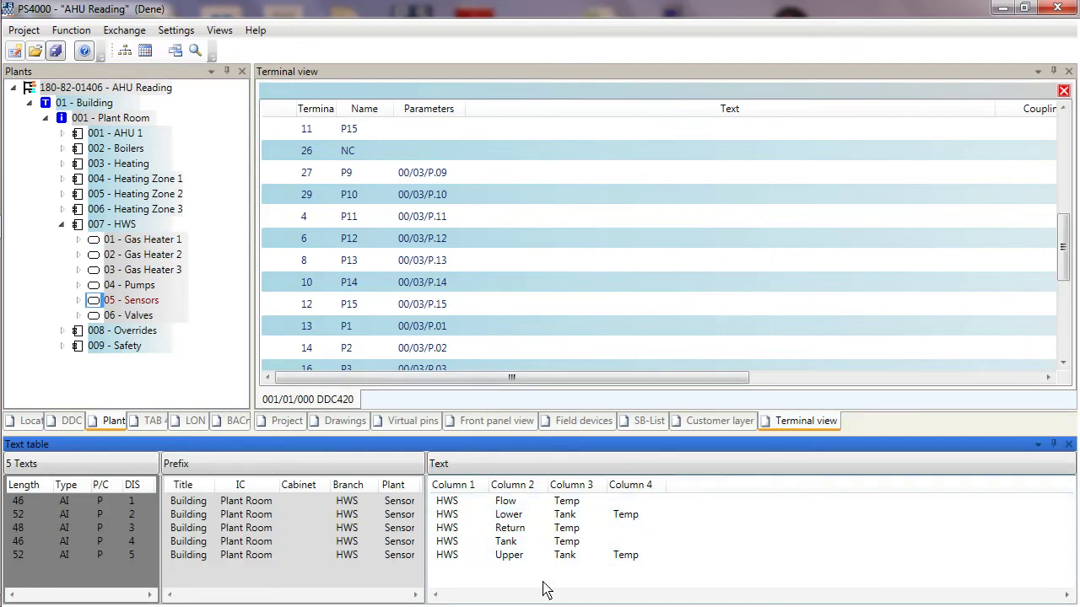
left_click(126, 226)
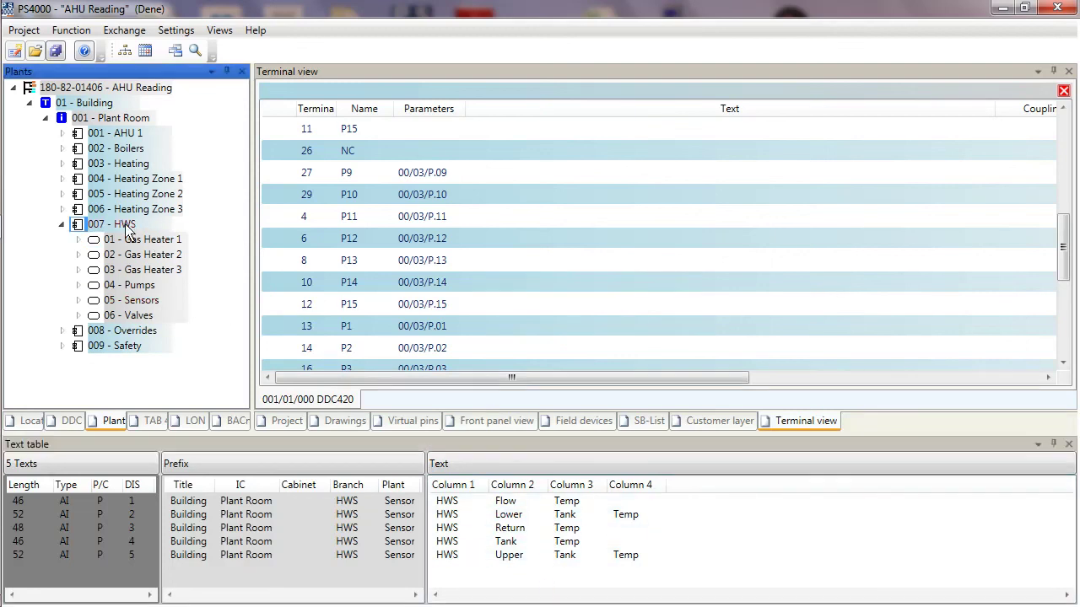
right_click(126, 230)
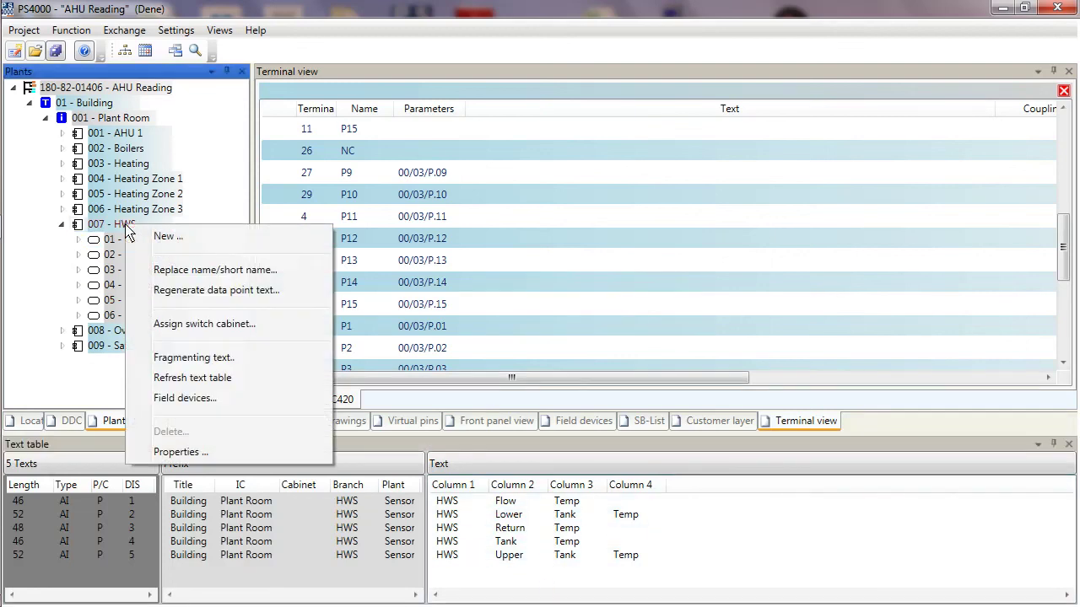
left_click(166, 379)
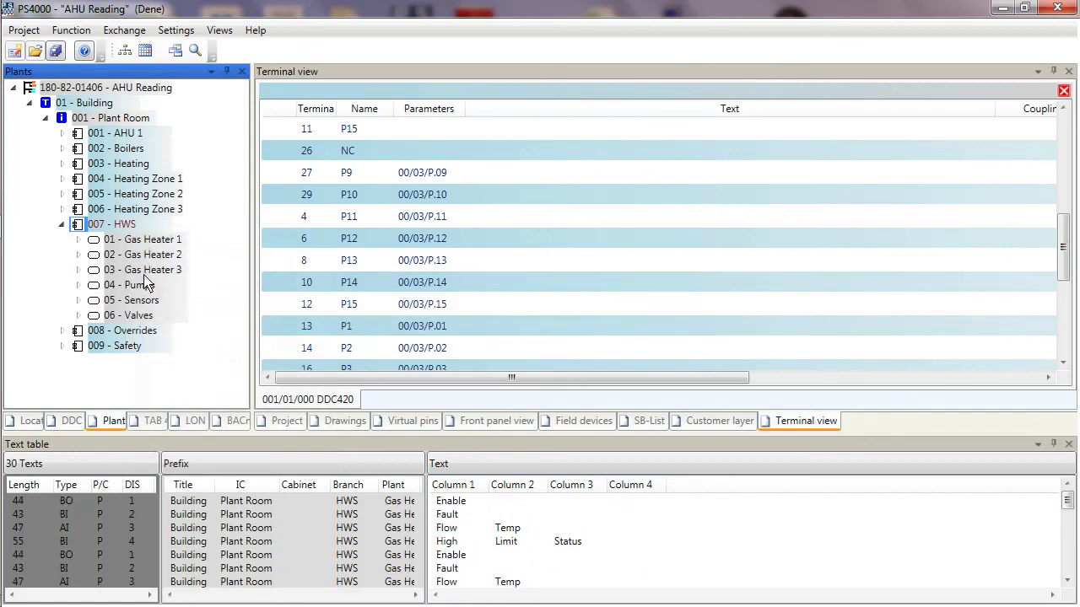
left_click(1067, 580)
left_click(1067, 580)
left_click(1067, 580)
left_click(1067, 580)
left_click(1067, 580)
left_click(1067, 580)
left_click(1067, 581)
left_click(1067, 581)
left_click_drag(1067, 563, 1069, 500)
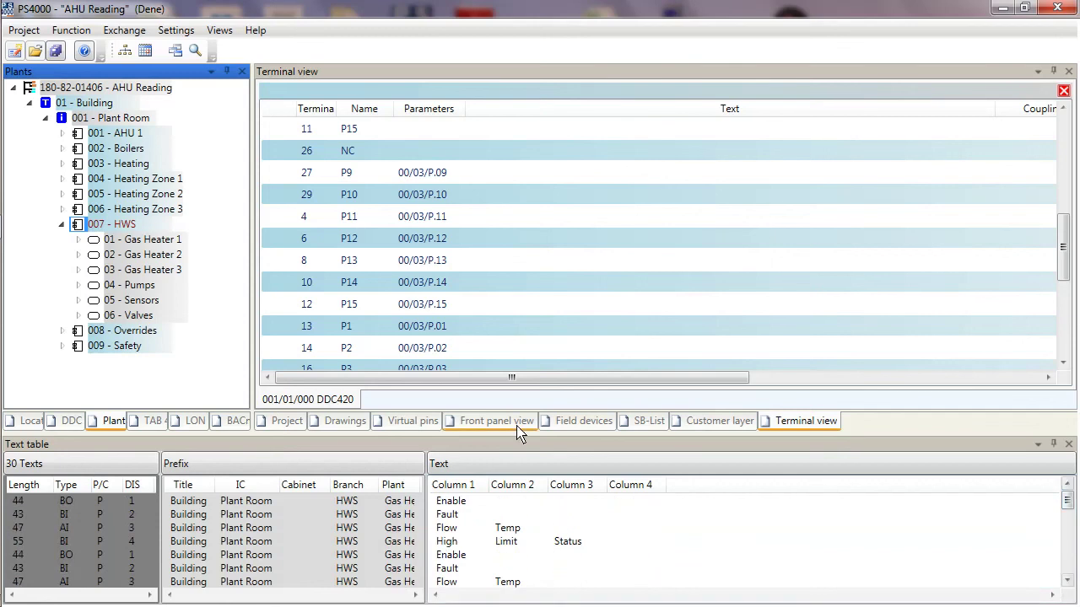
left_click(136, 300)
right_click(136, 300)
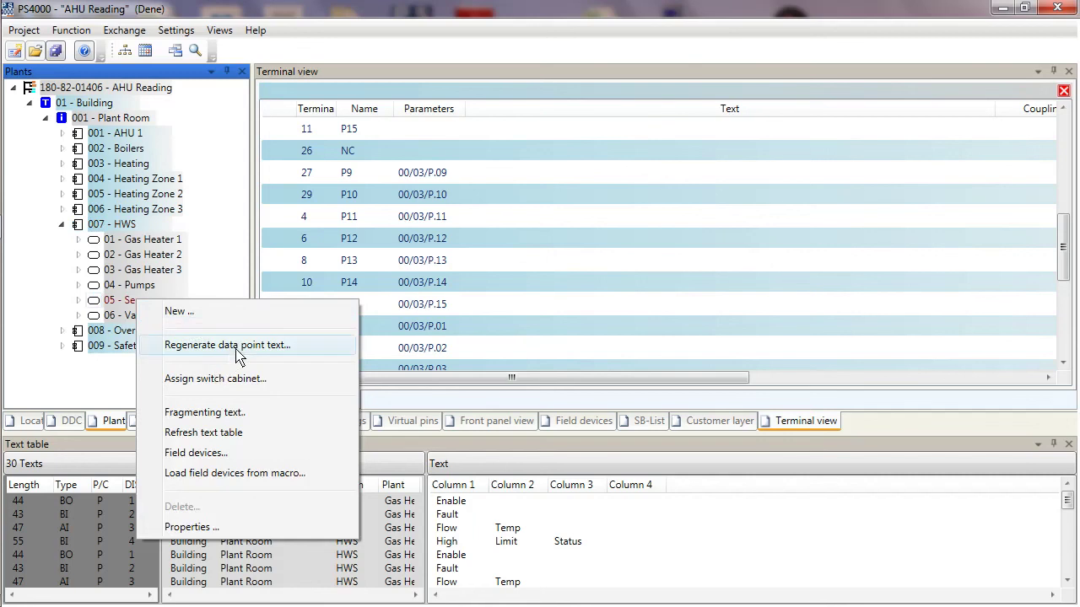
left_click(221, 433)
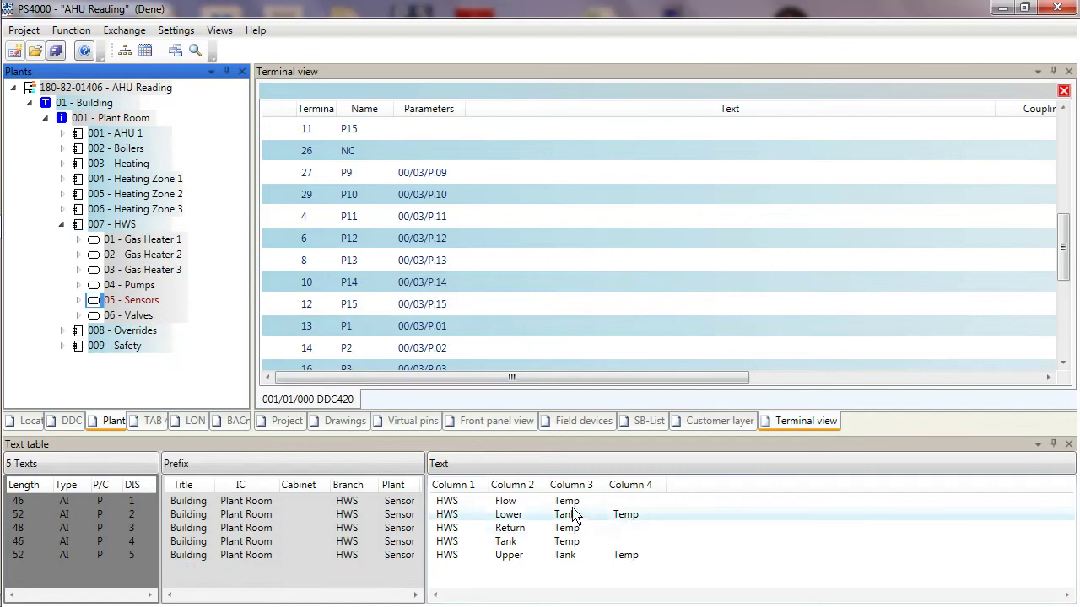
left_click(703, 501)
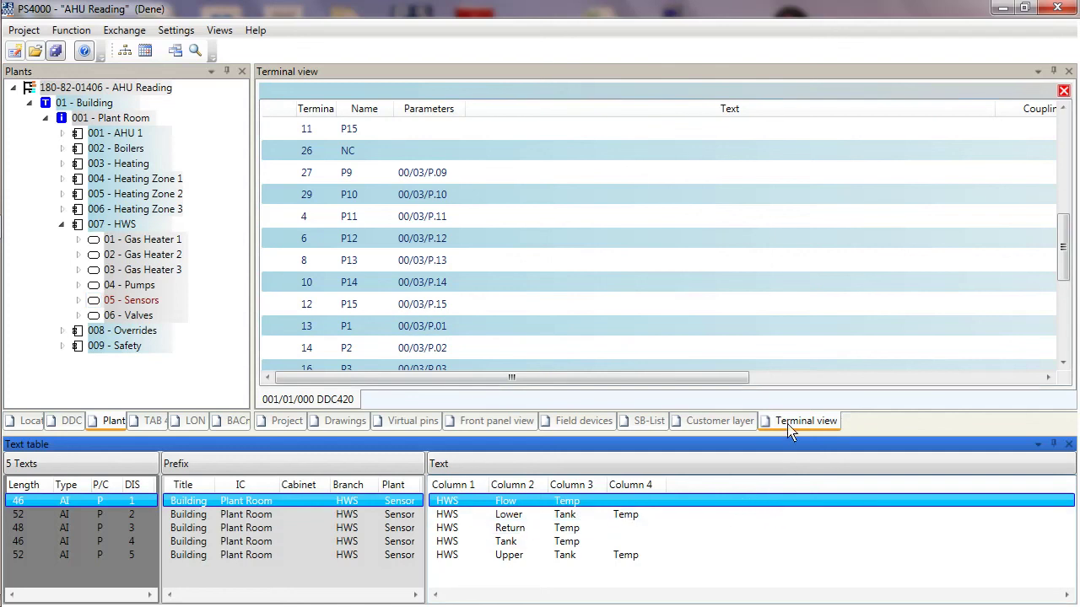
Step: Assign the HWS Flow Temp text to terminal 13 P1 and enable that terminal
scroll(764, 358, "down", 2)
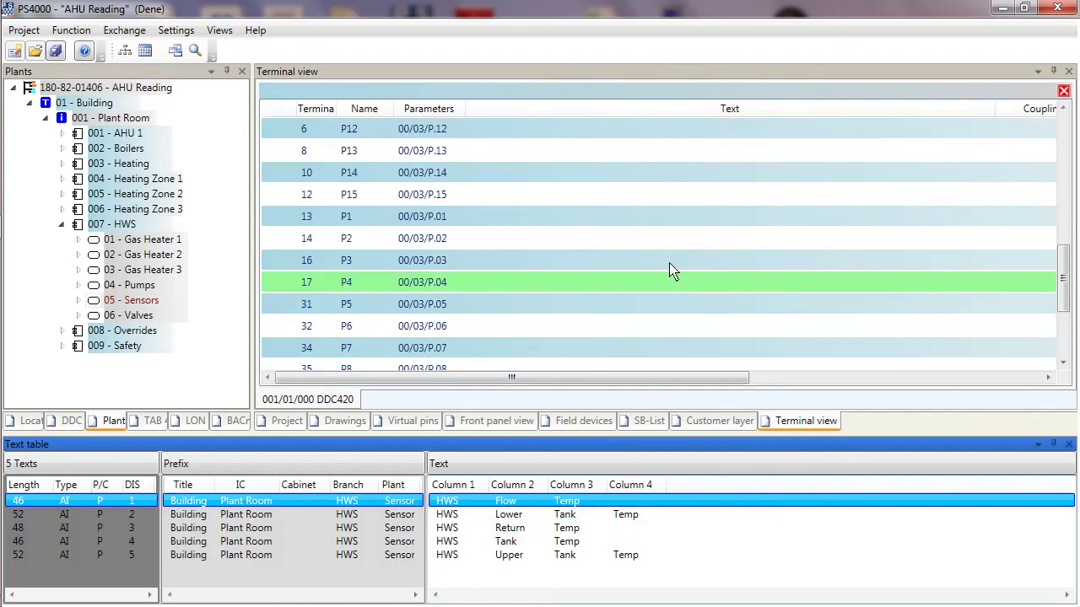
left_click(641, 226)
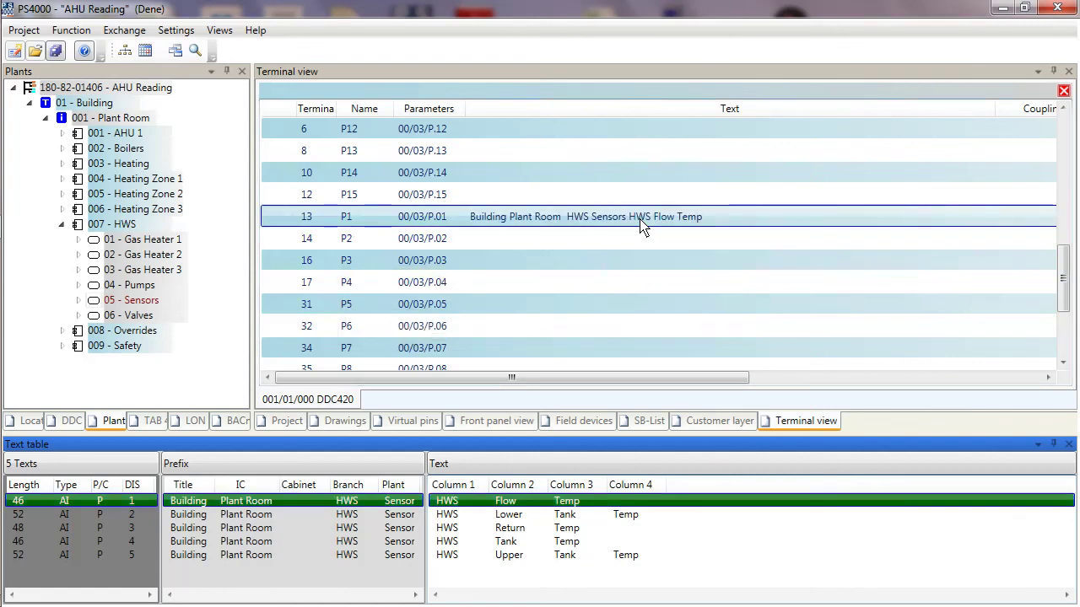
right_click(640, 219)
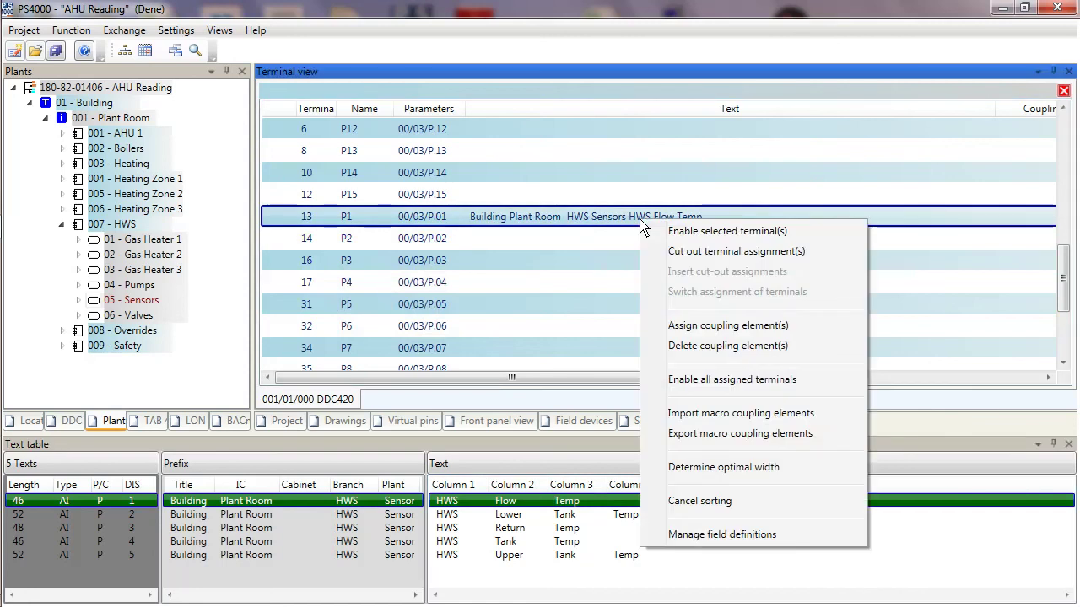
left_click(692, 236)
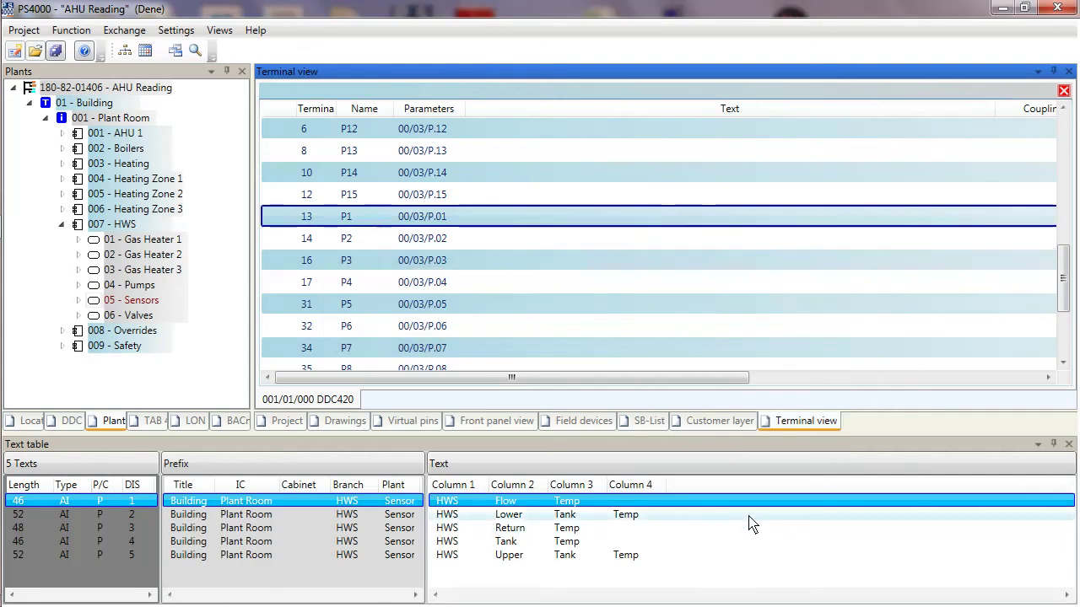
left_click(759, 514)
left_click_drag(766, 505, 660, 221)
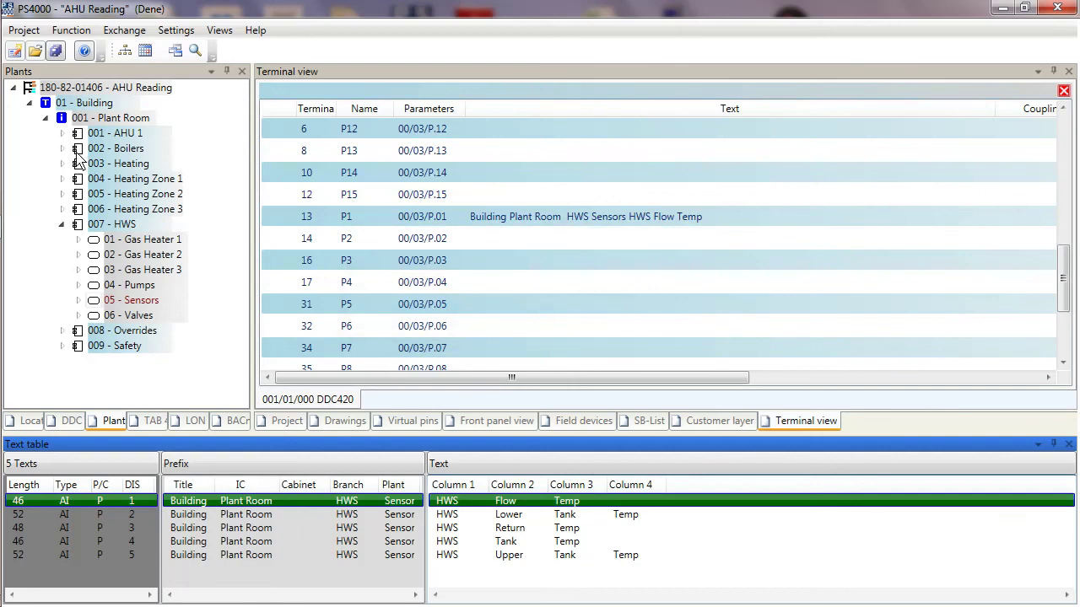
Step: Expand 002 - Boilers and load the boilers' Temps texts into the text table
left_click(62, 149)
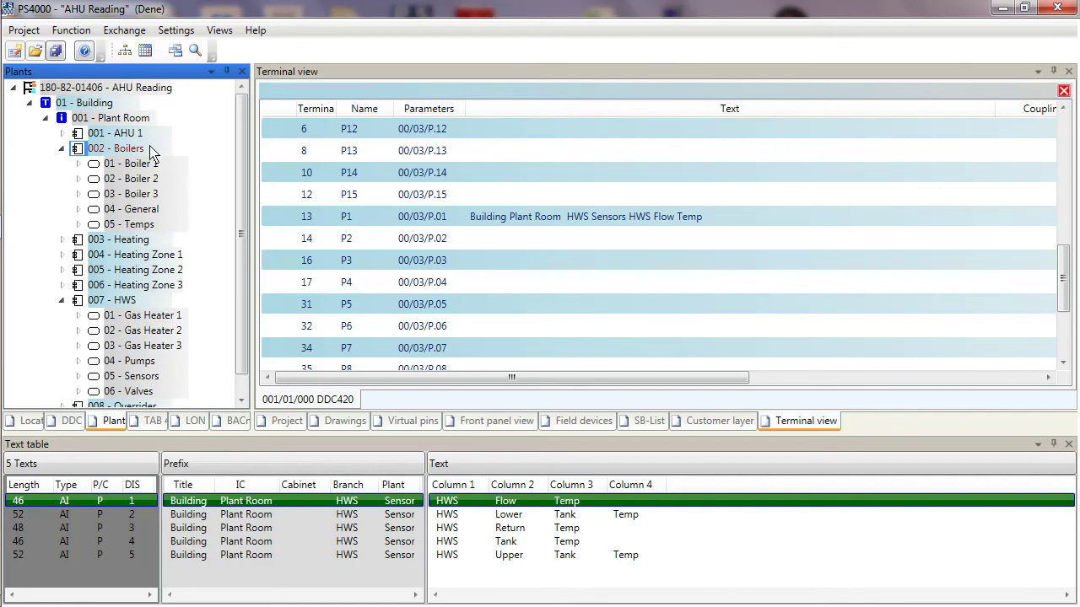
left_click(142, 229)
right_click(142, 228)
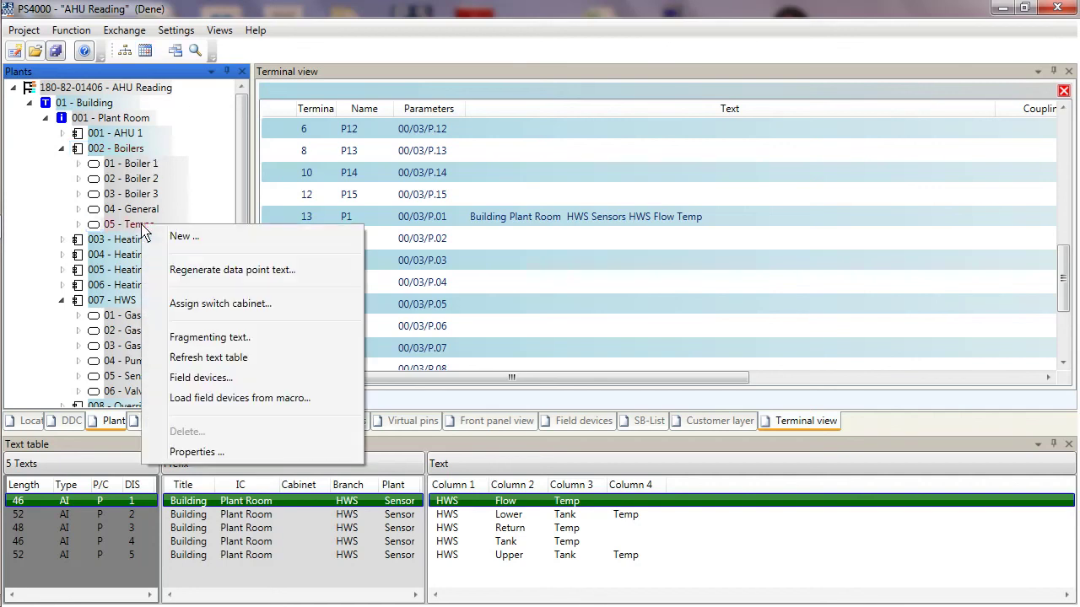
left_click(211, 361)
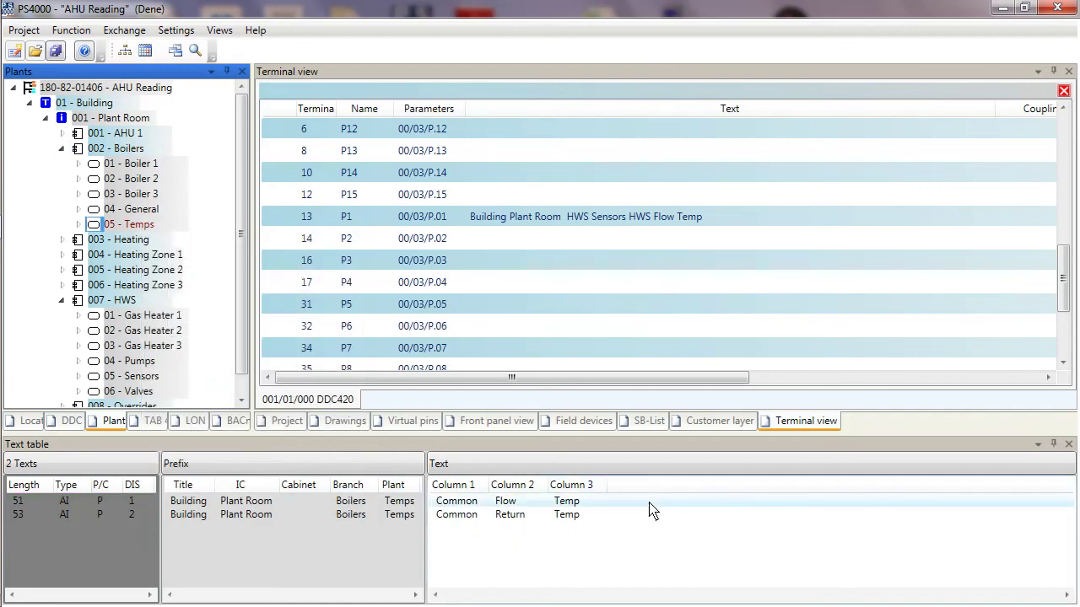
Step: Load Boiler 1's texts and assign Boiler 1 Flow Temp to terminal 14 P2
left_click(79, 166)
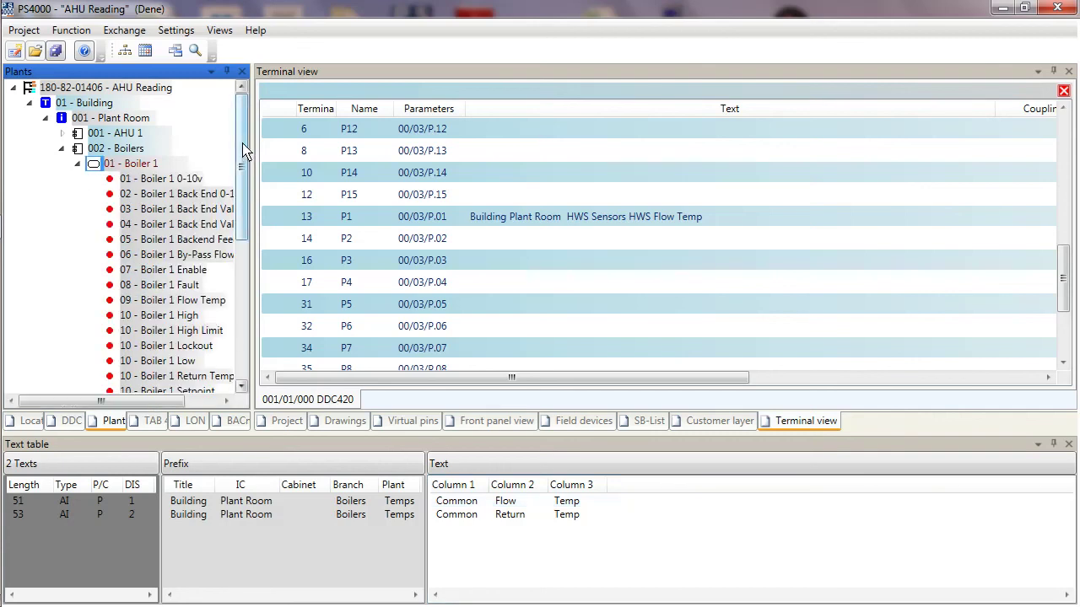
right_click(142, 166)
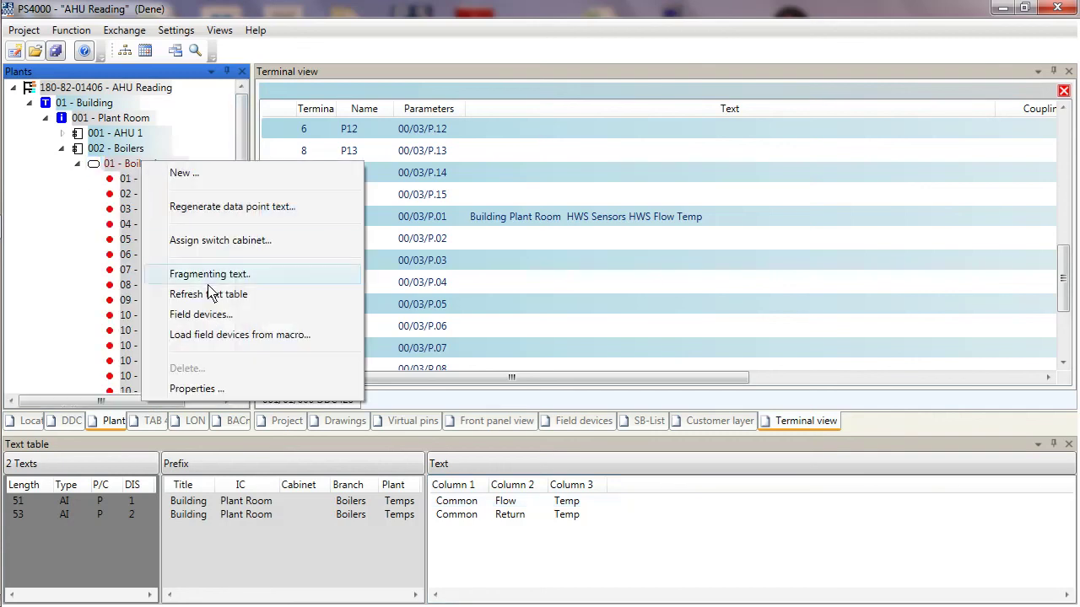
left_click(209, 296)
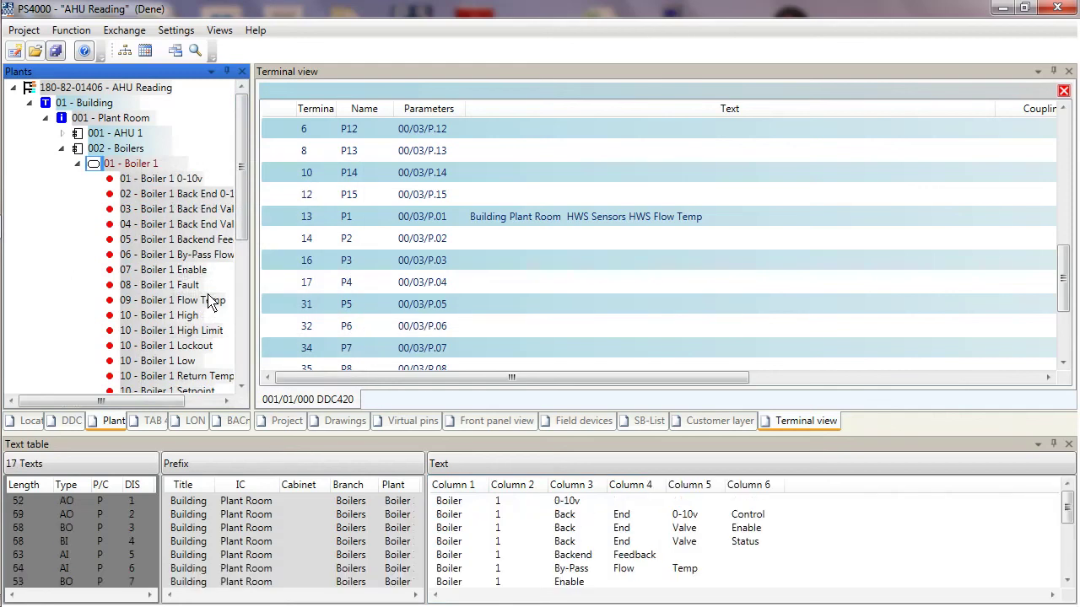
left_click_drag(1068, 501, 1067, 535)
left_click(817, 544)
left_click_drag(814, 542, 598, 251)
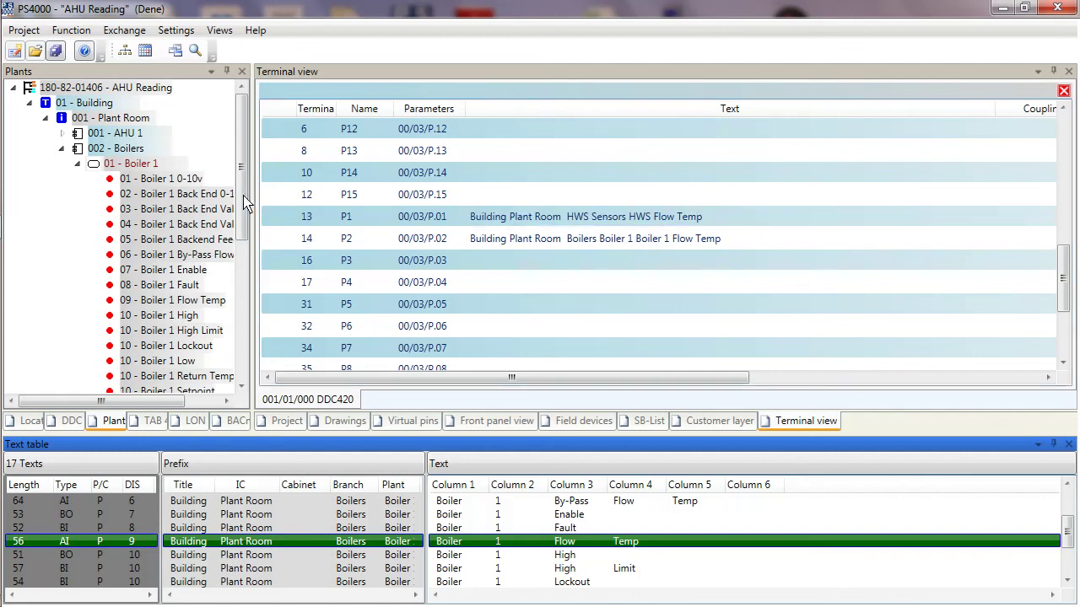
left_click_drag(242, 169, 257, 275)
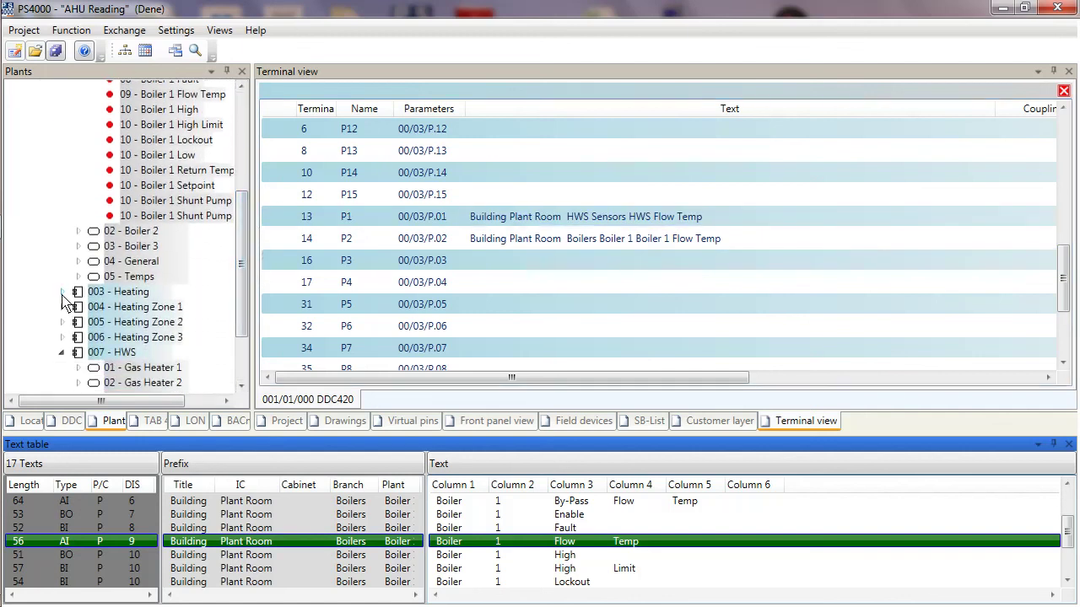
Step: Reload the boilers' 05 - Temps texts and assign Common Flow Temp to terminal 31 P5
left_click(61, 293)
left_click(62, 293)
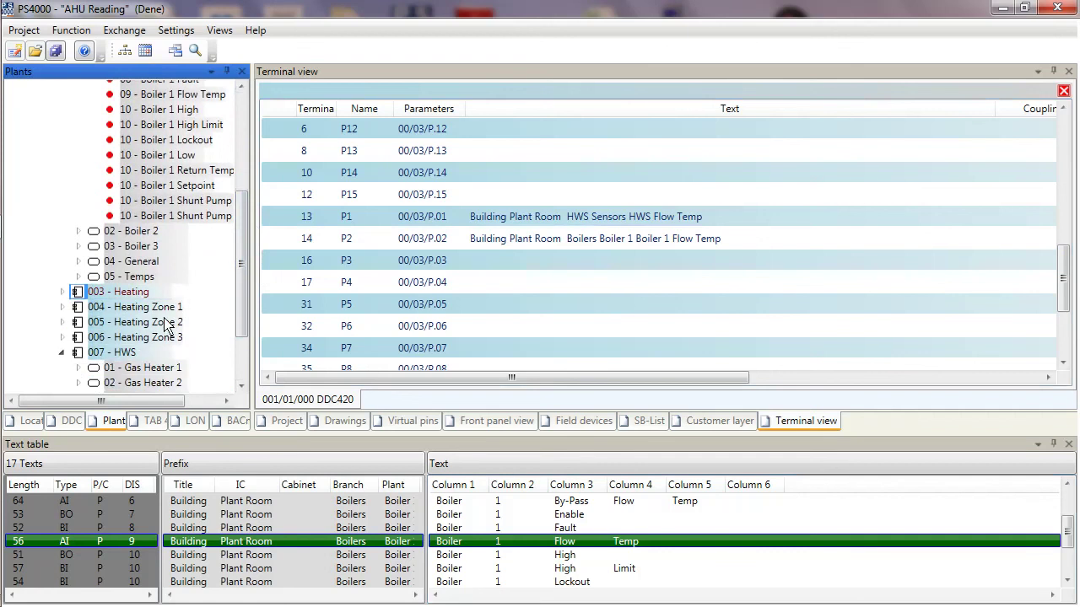
right_click(133, 277)
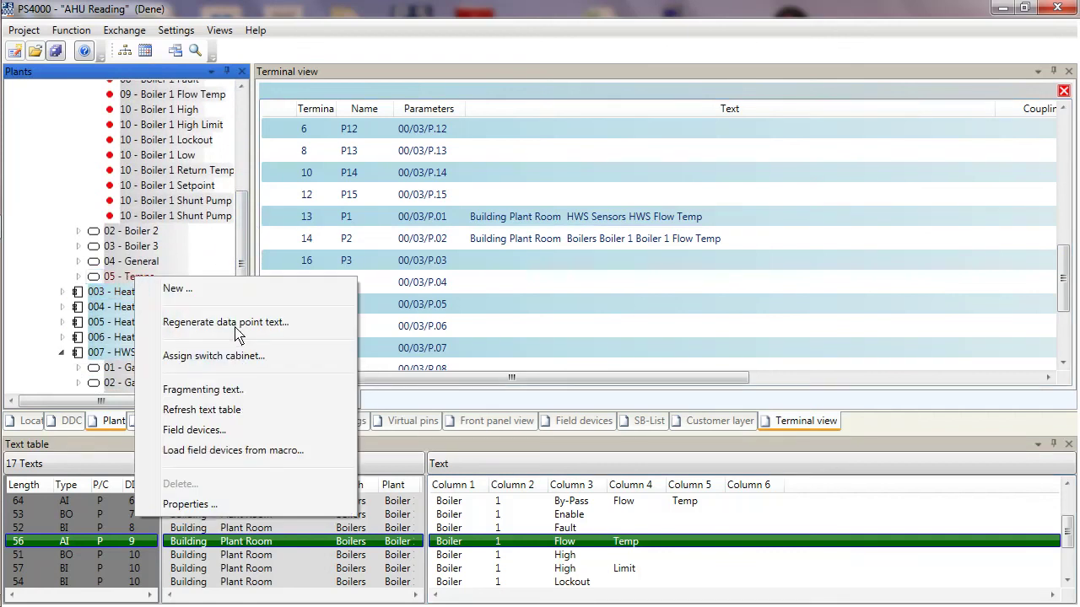
left_click(212, 410)
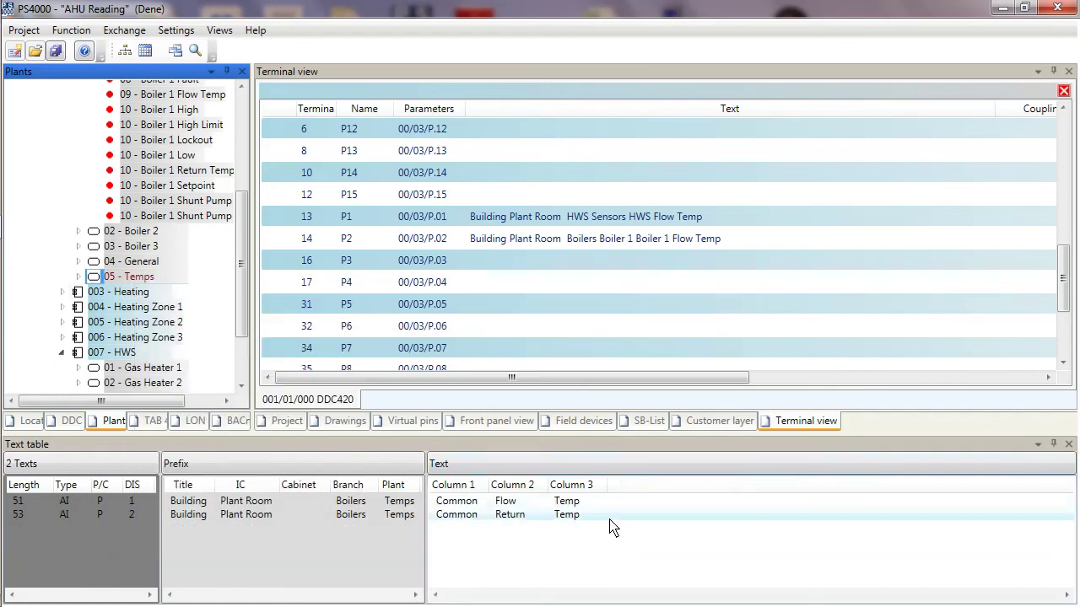
left_click(670, 504)
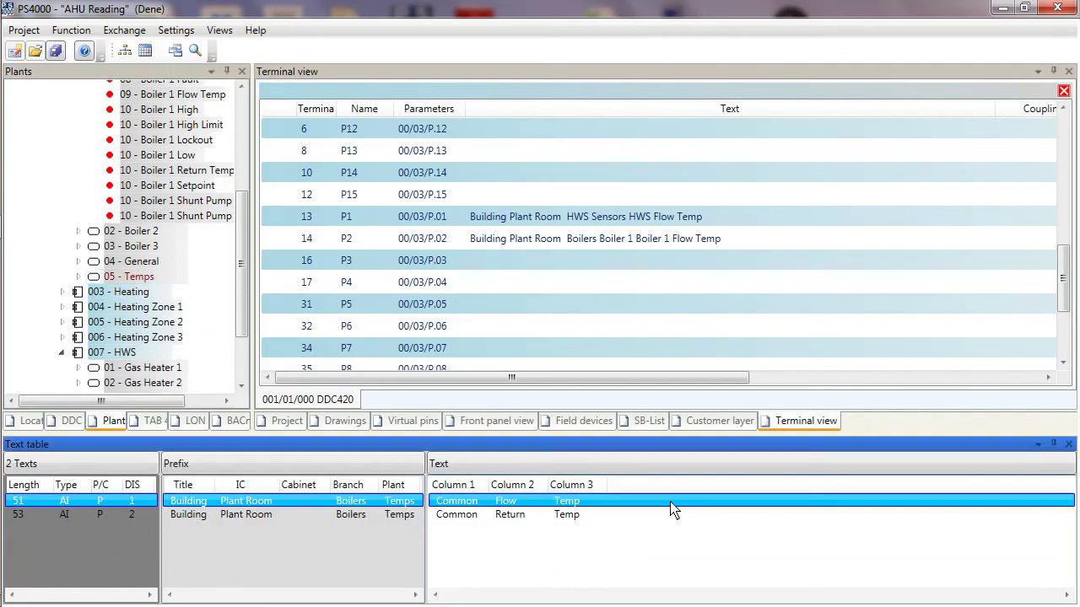
left_click_drag(672, 510, 579, 318)
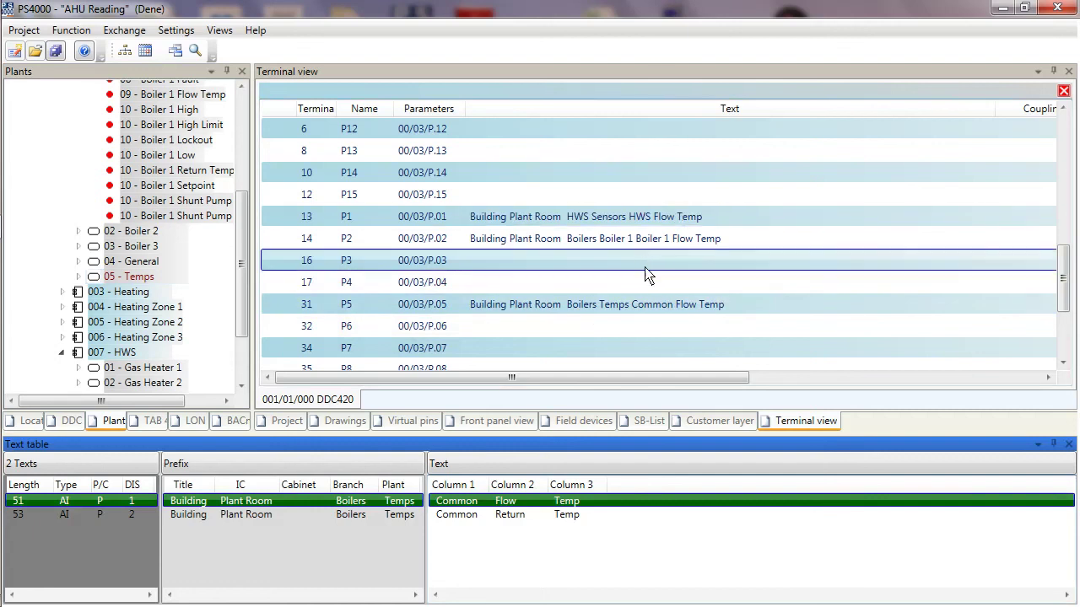